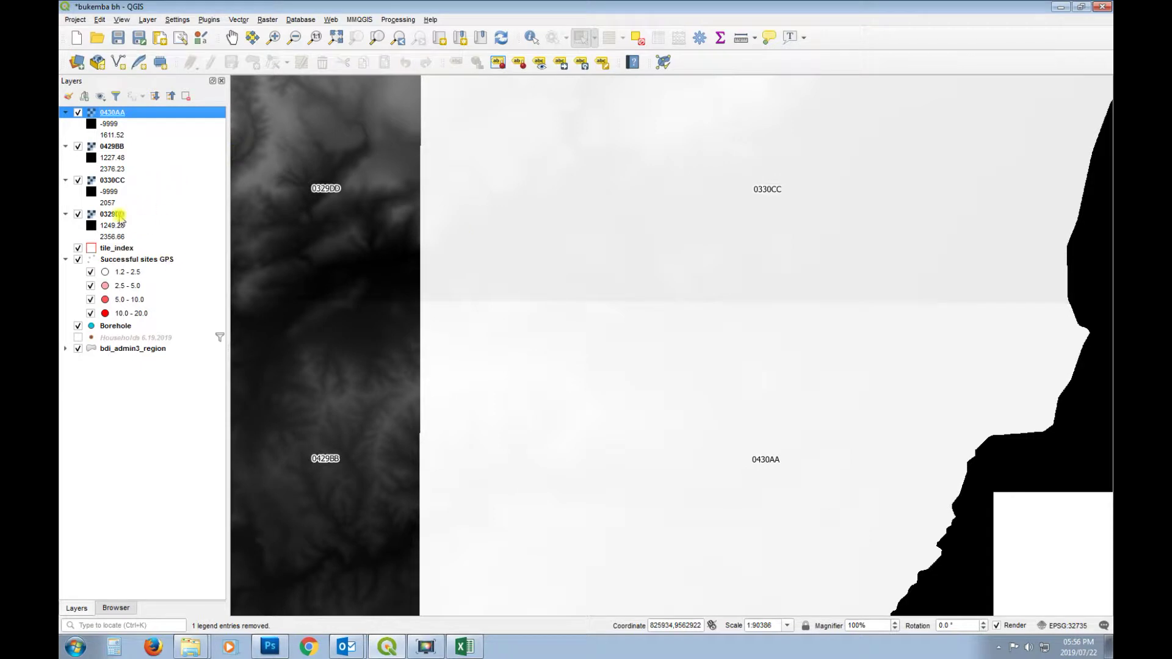
Step: Copy the 0429BB style and paste it onto the 0430AA and 0330CC tiles
right_click(116, 144)
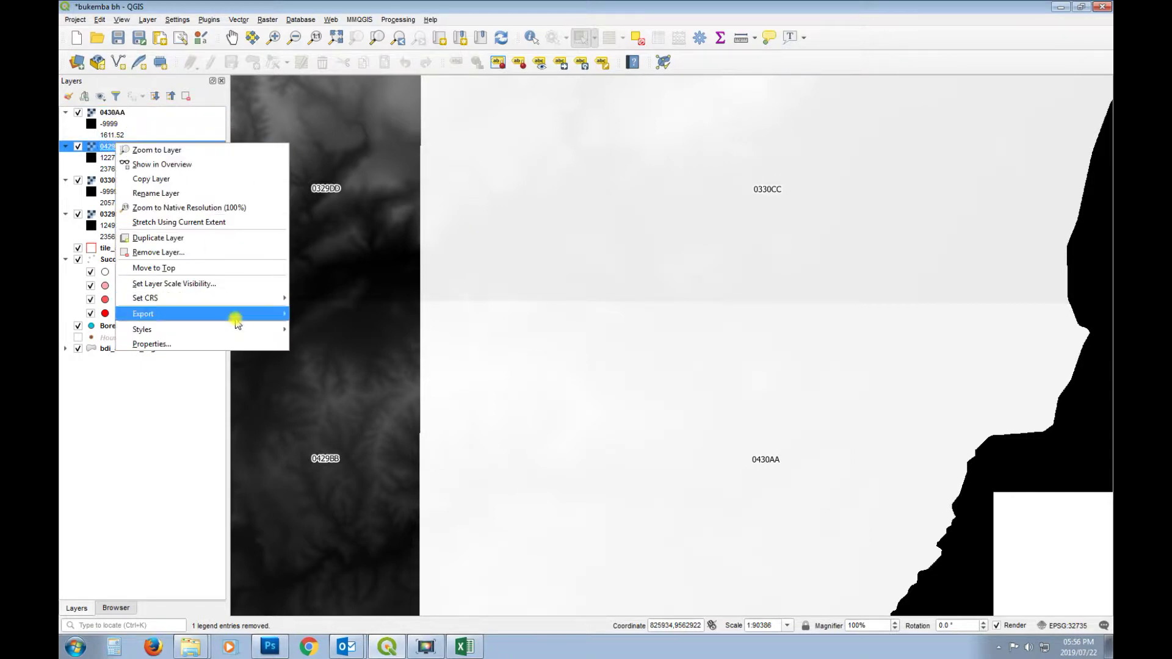
mouse_move(226, 329)
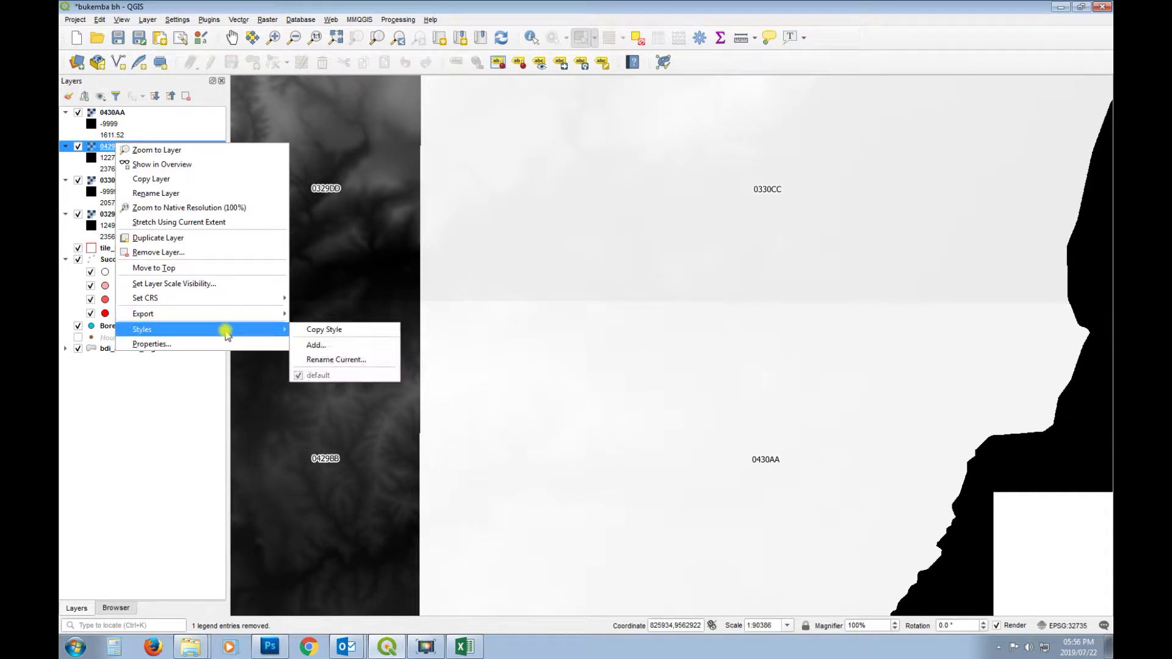
left_click(363, 331)
right_click(120, 112)
mouse_move(238, 279)
left_click(353, 293)
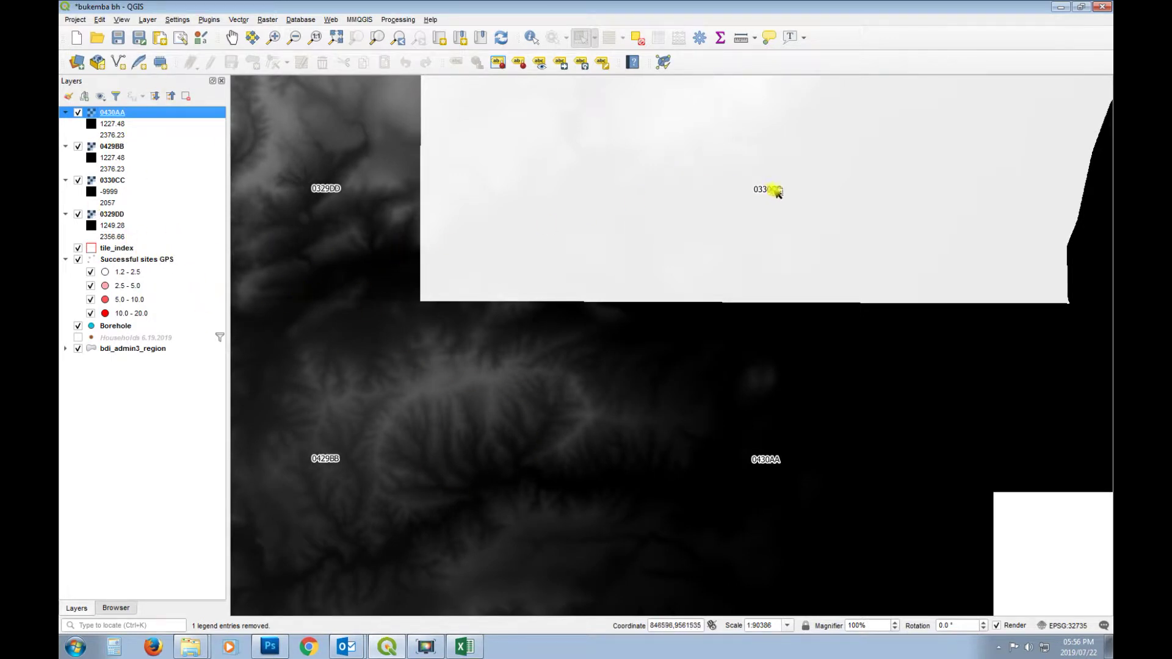
right_click(107, 180)
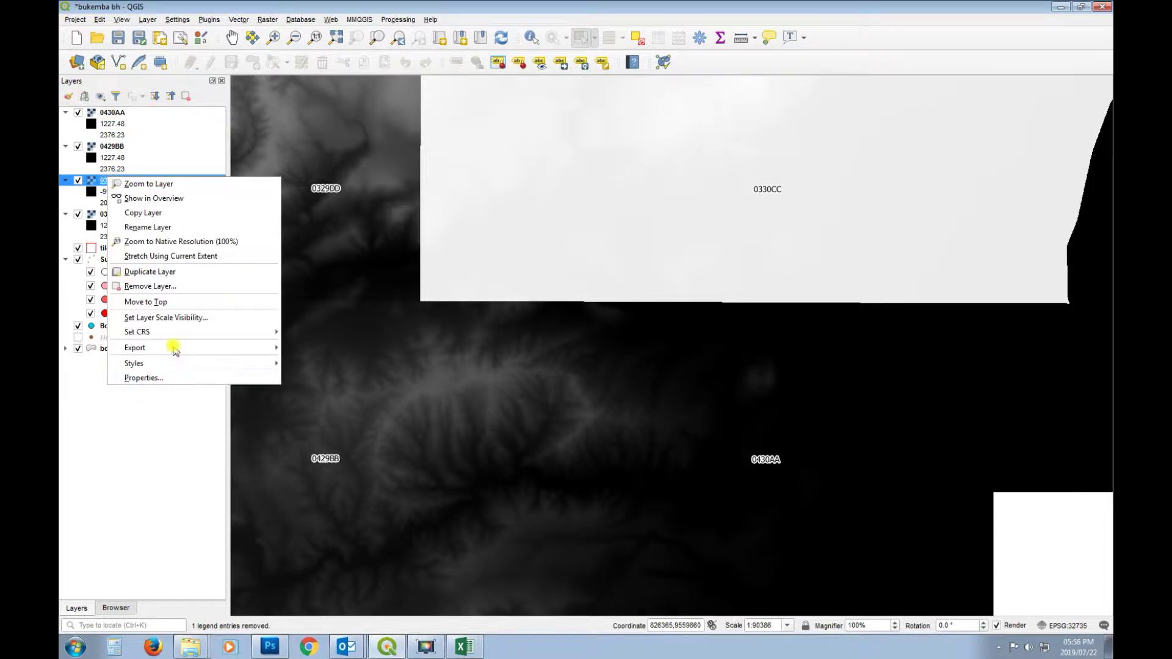
mouse_move(215, 362)
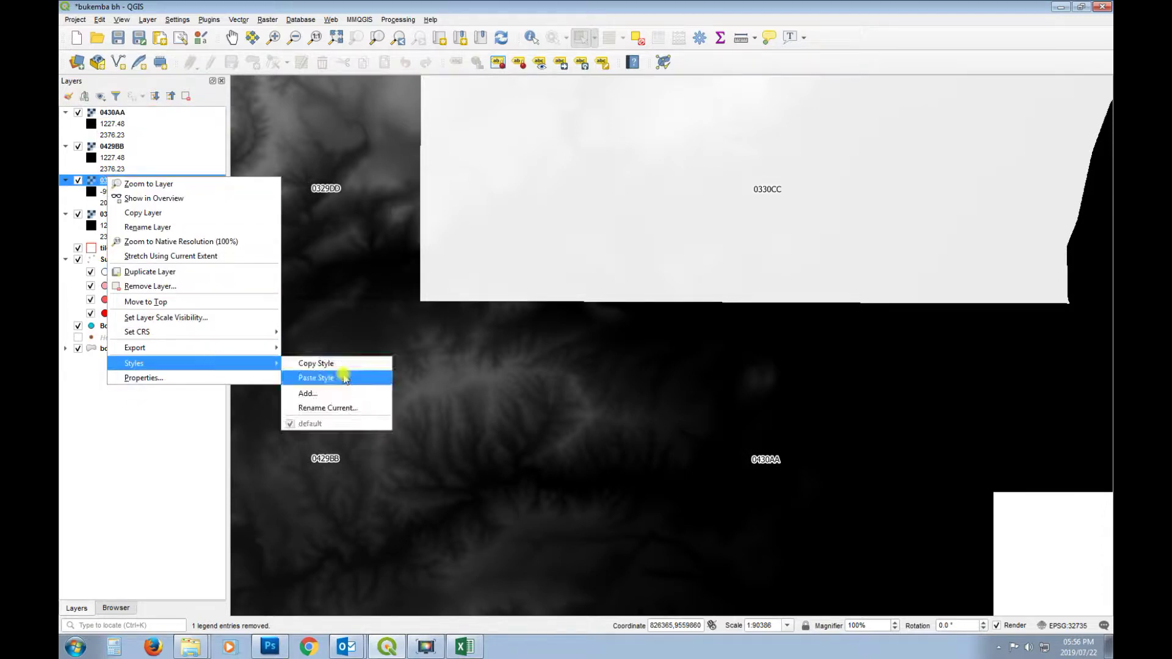
left_click(329, 377)
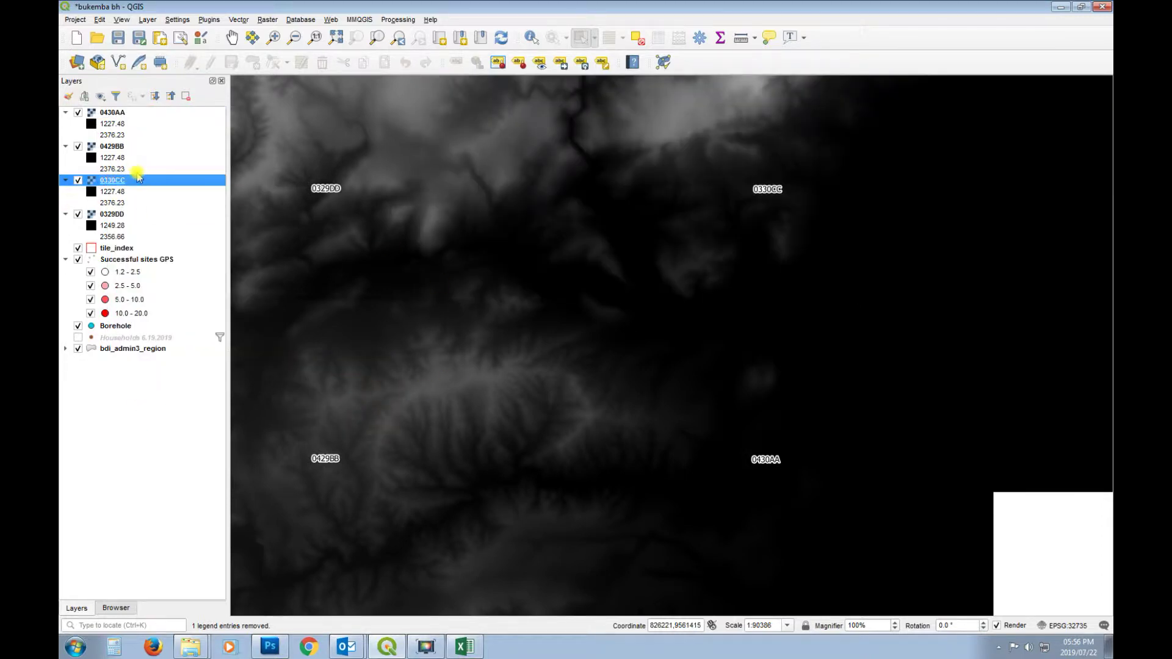
Step: Group the four DEM tile layers together as DTM
left_click(126, 214)
left_click(114, 114, "shift")
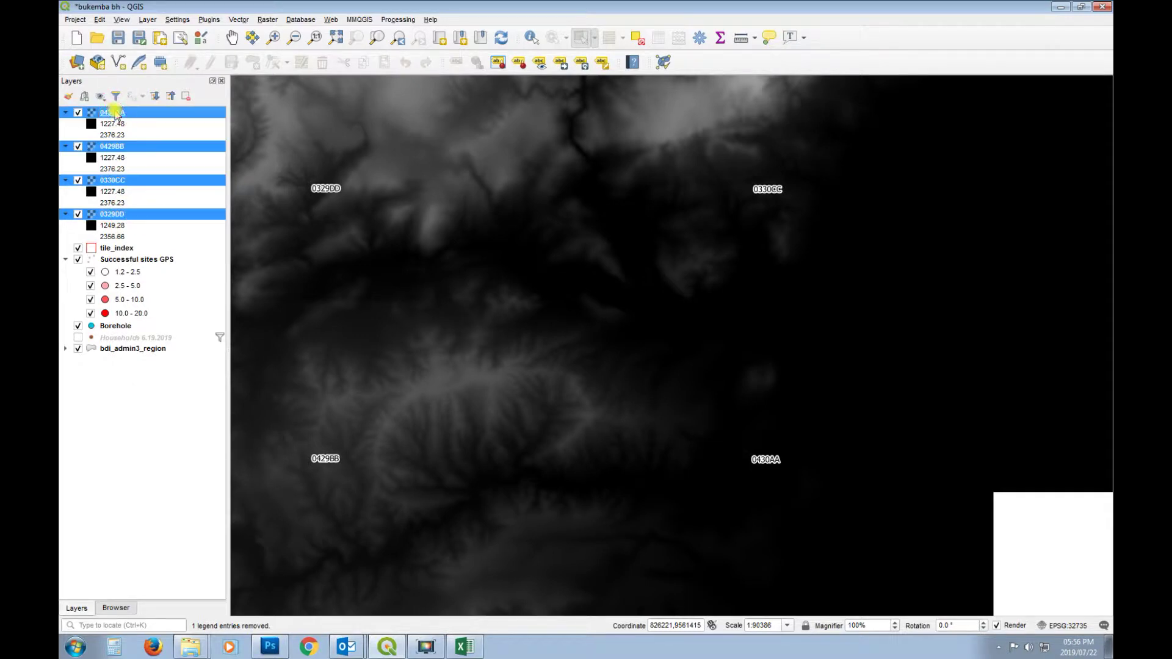
right_click(114, 114)
left_click(191, 250)
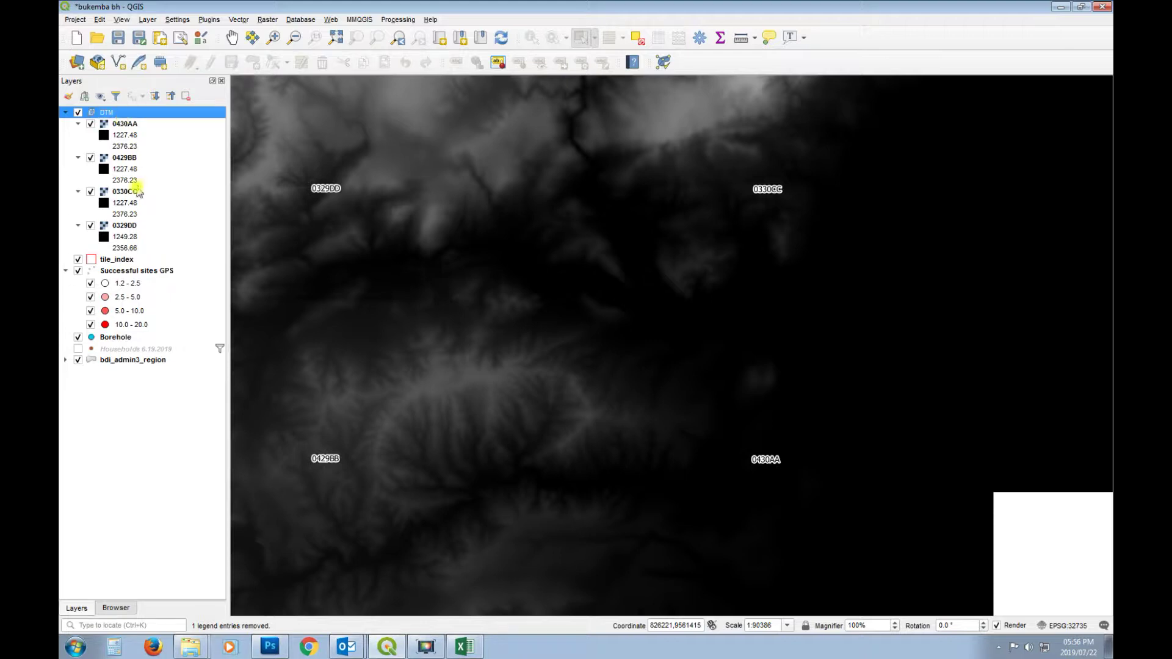
Step: Move the tile_index layer to the top of the layer list
left_click(103, 261)
mouse_move(102, 263)
left_mouse_down()
mouse_move(124, 116)
mouse_move(145, 112)
left_mouse_up()
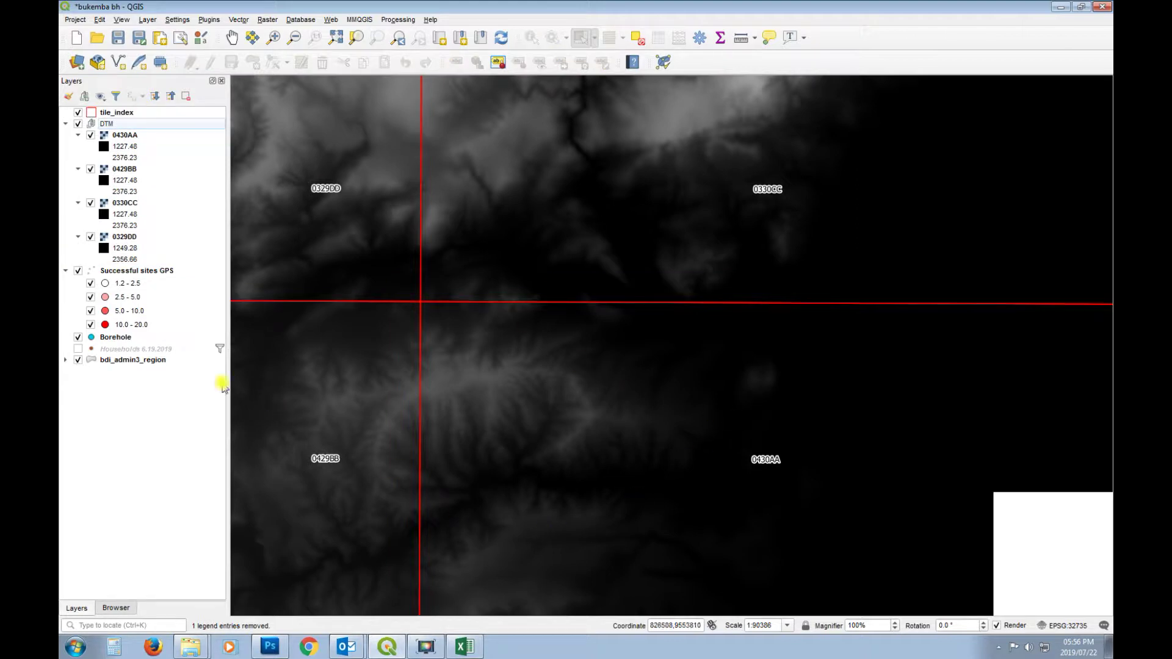
right_click(123, 362)
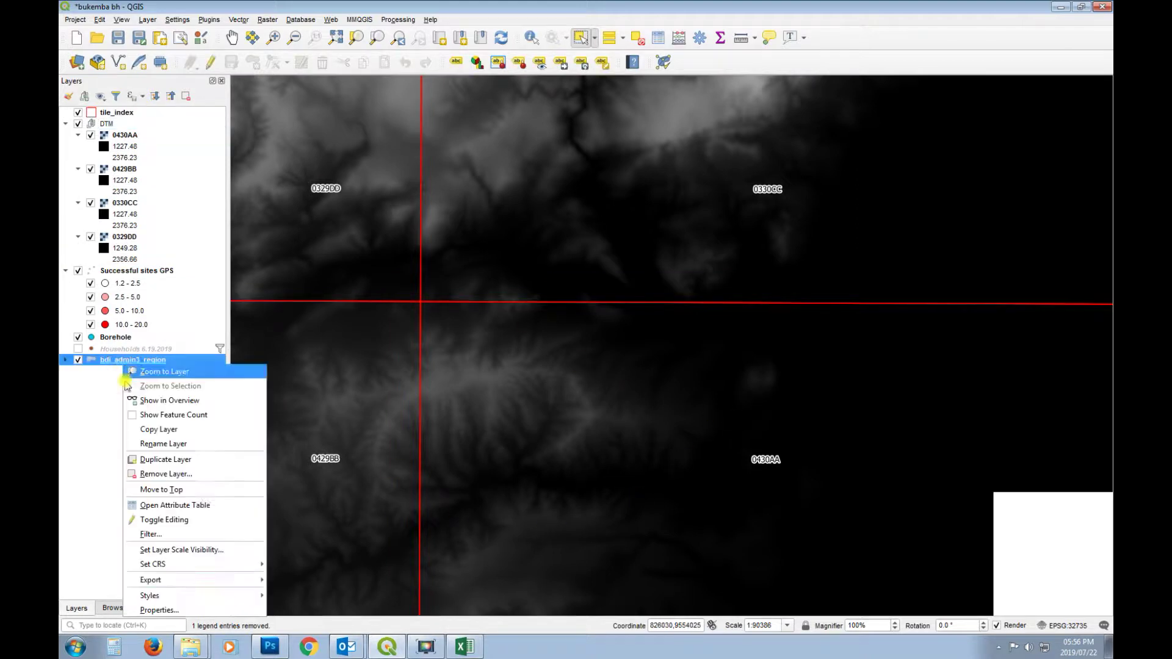
Step: Filter bdi_admin3_region with the query "COMMUNE" = 'Bukemba' in the Query Builder
left_click(147, 610)
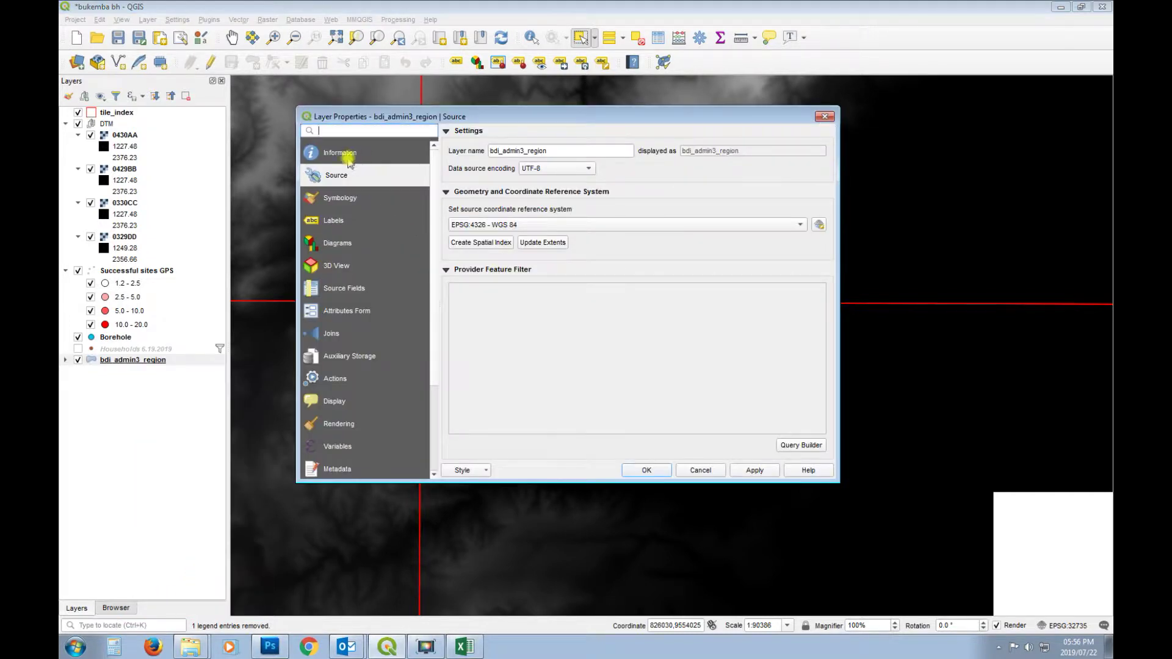
left_click(801, 445)
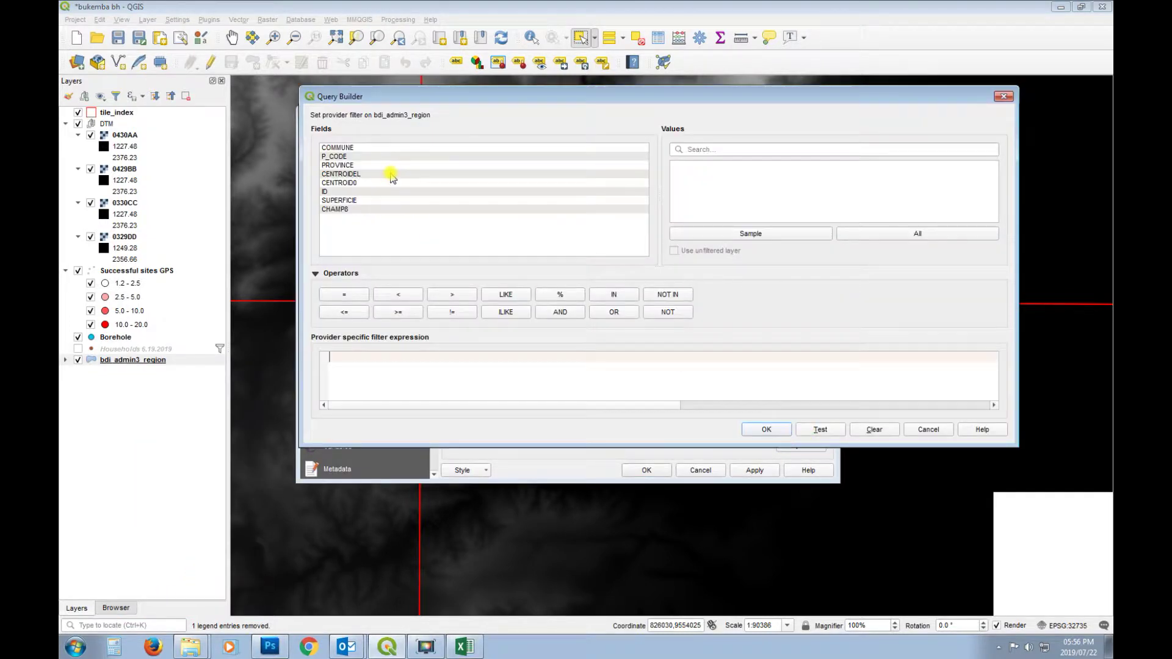
double_click(365, 147)
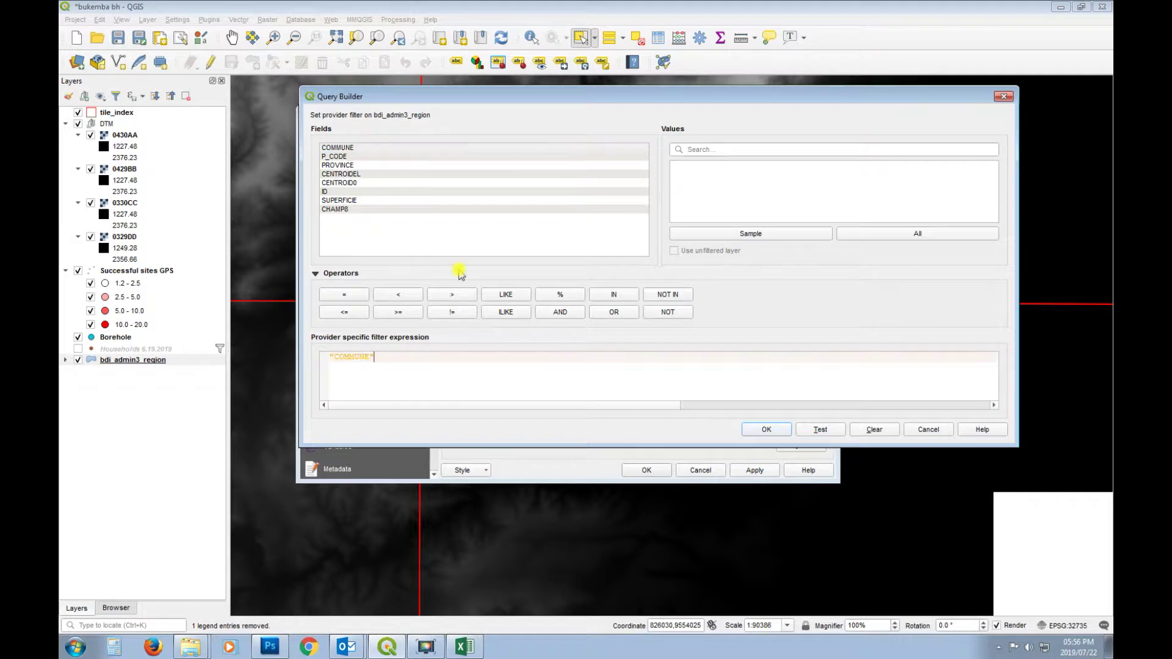
left_click(345, 295)
left_click(865, 234)
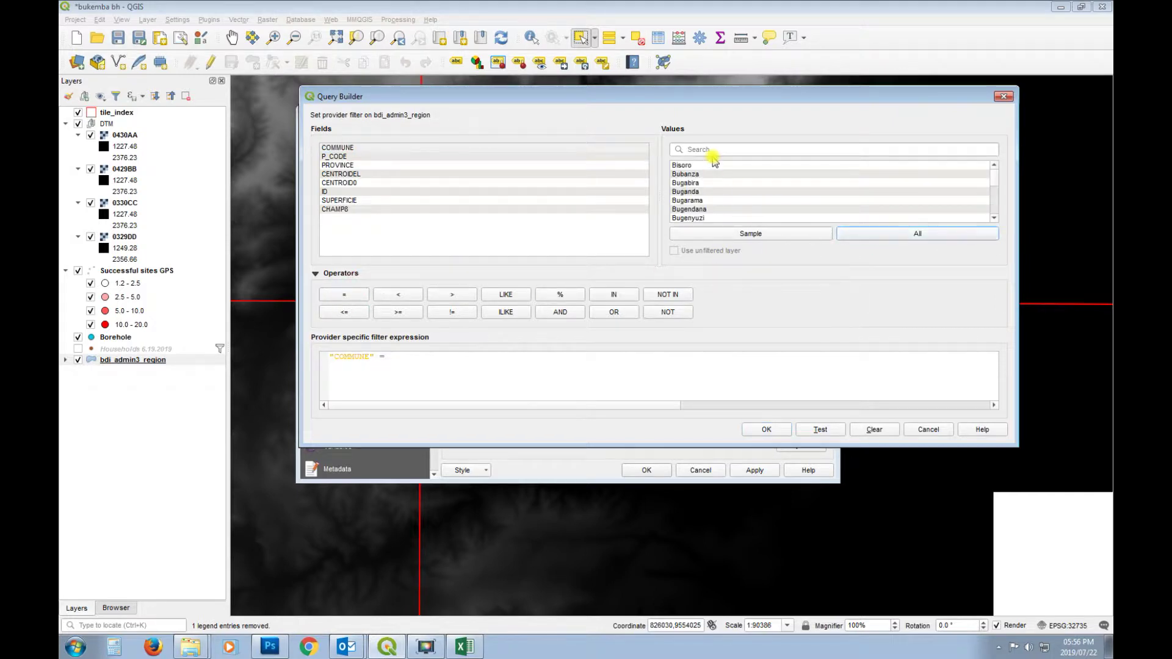
left_click_drag(995, 177, 998, 170)
left_click(993, 204)
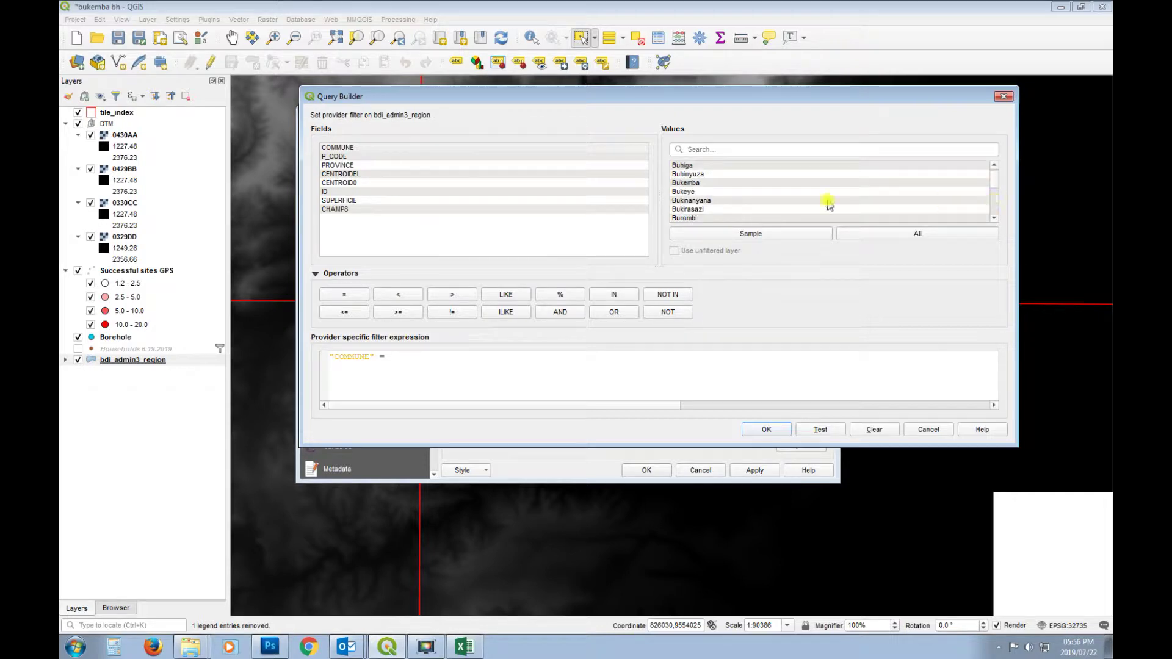
double_click(705, 184)
left_click(763, 429)
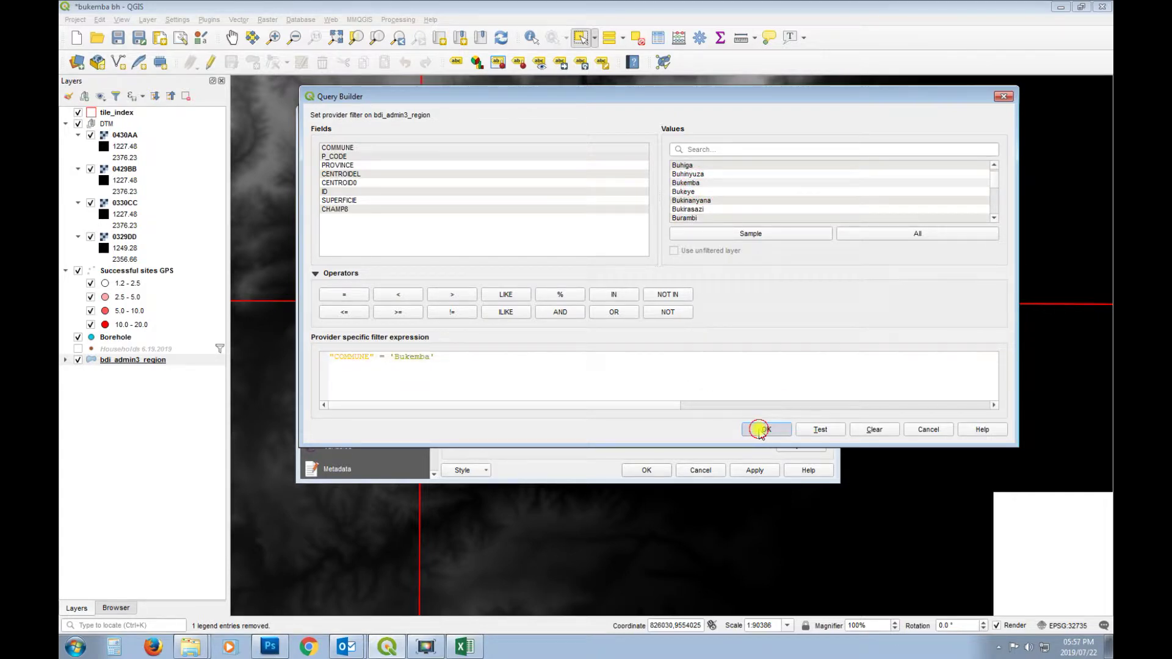
left_click(343, 201)
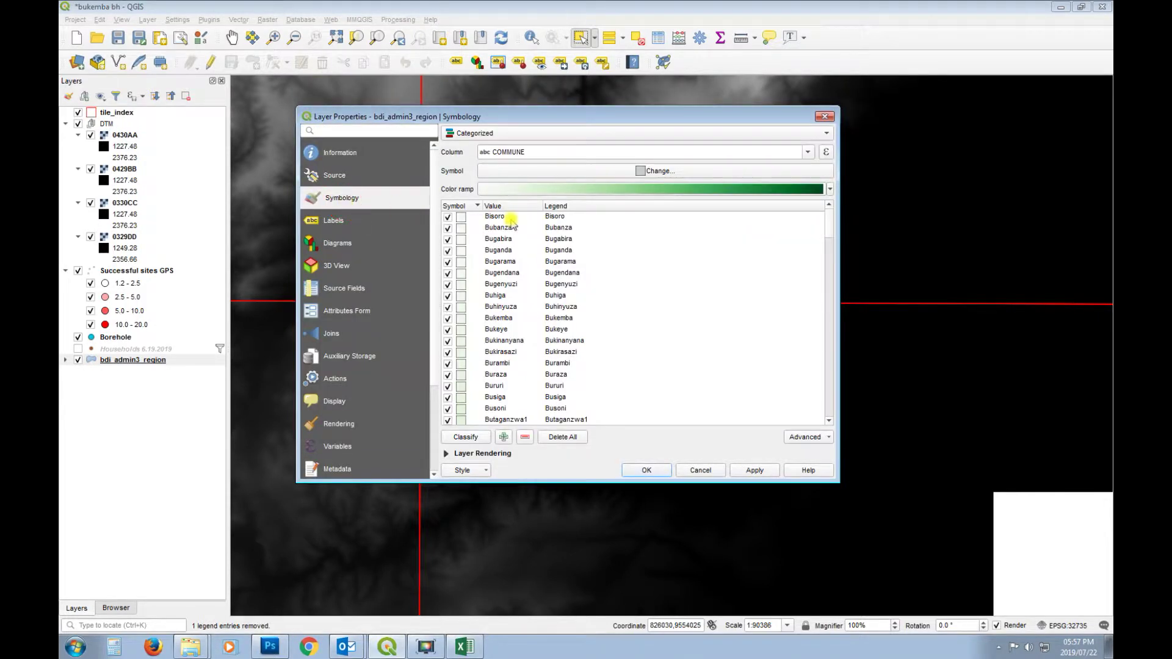
Step: Switch the boundary to a single symbol with stroke width 1 and no fill
left_click(541, 134)
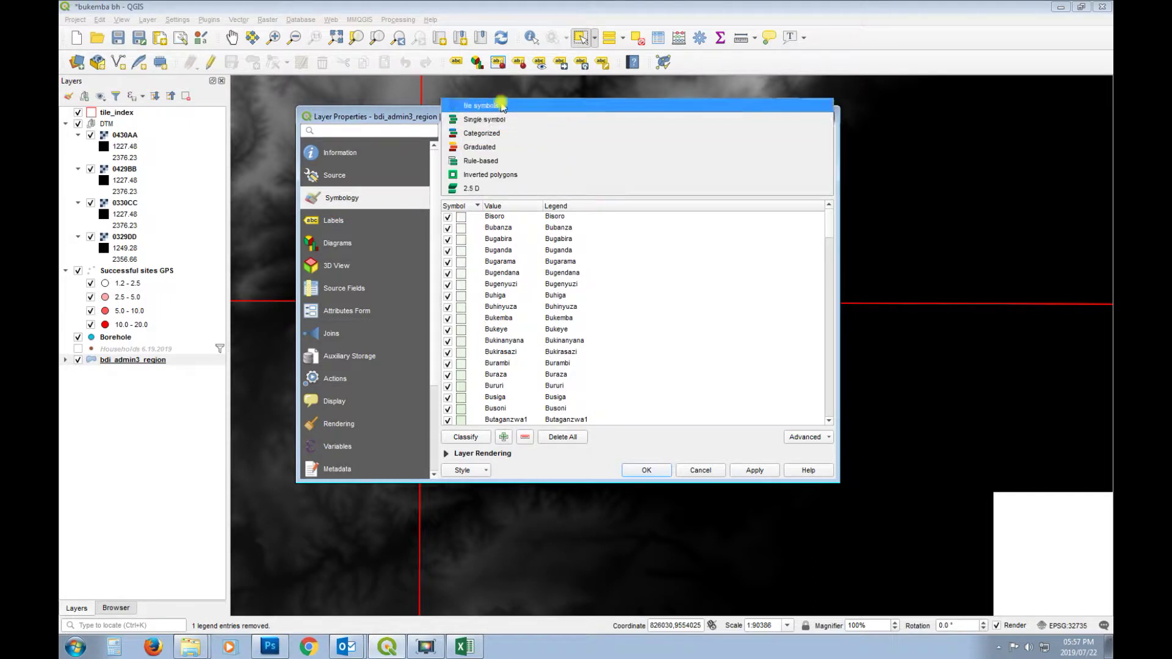
left_click(523, 120)
left_click(496, 162)
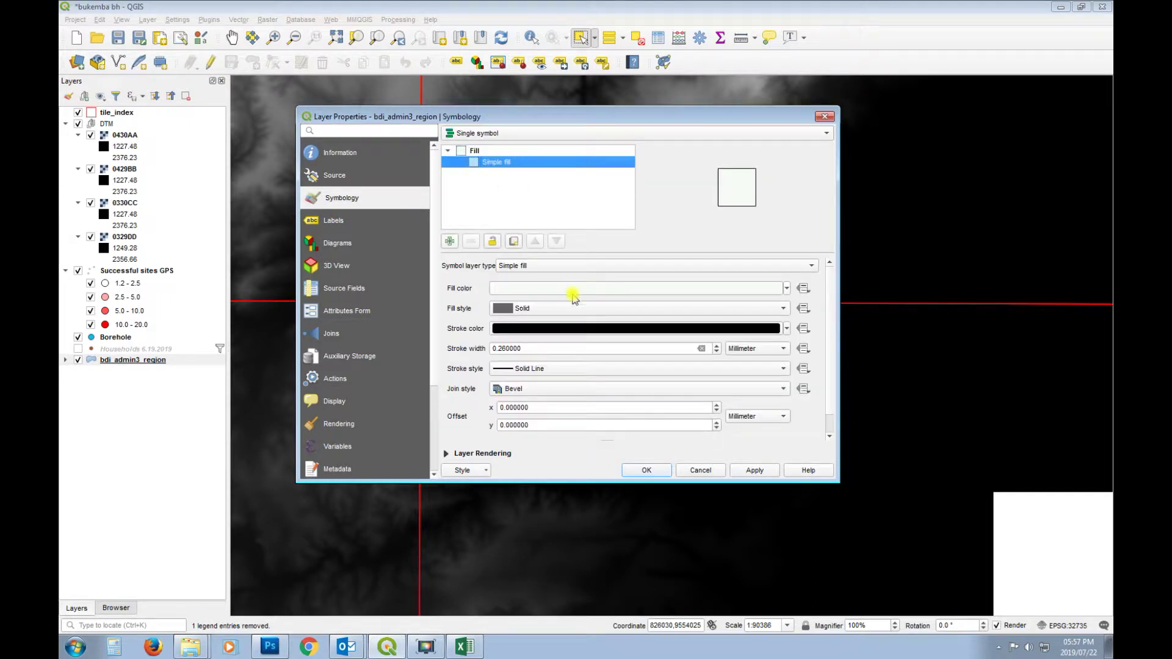
left_click_drag(537, 348, 480, 346)
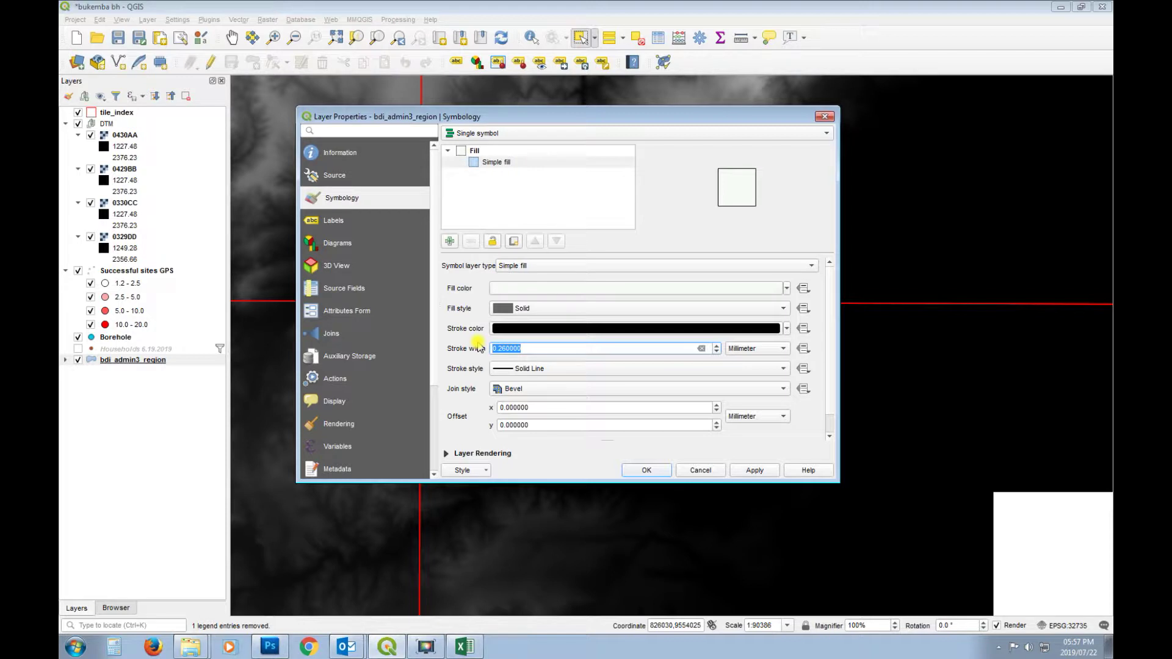
type("1")
left_click(551, 309)
left_click(550, 318)
Step: Make the outline orange, apply it, and move the layer just below tile_index
left_click(565, 329)
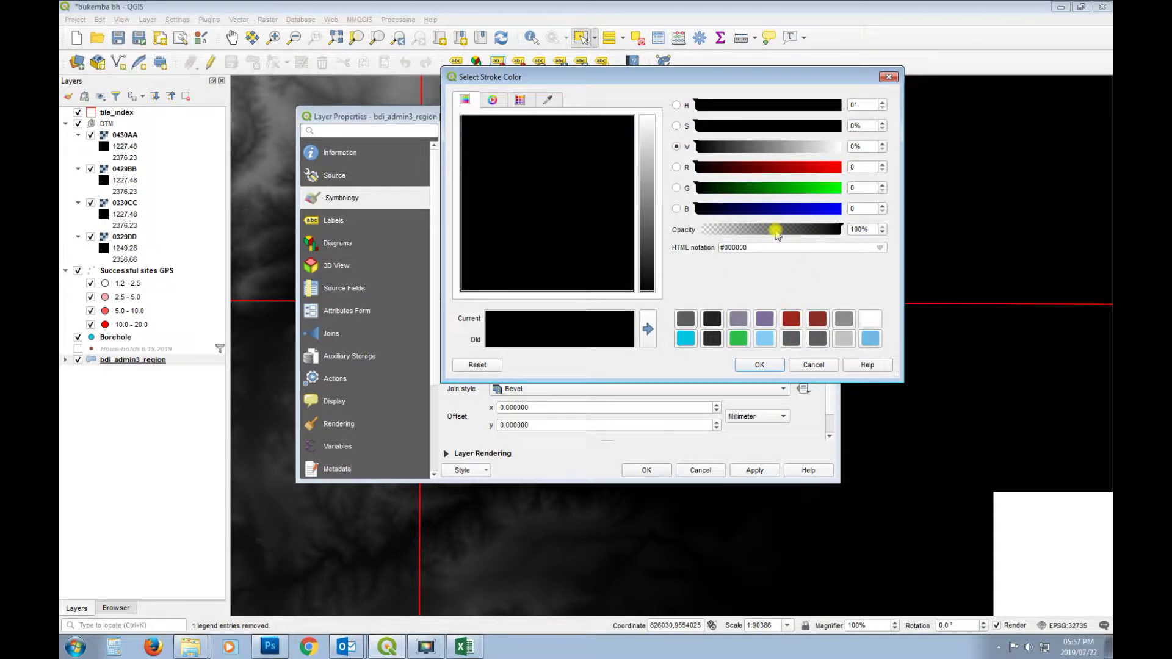
left_click(826, 187)
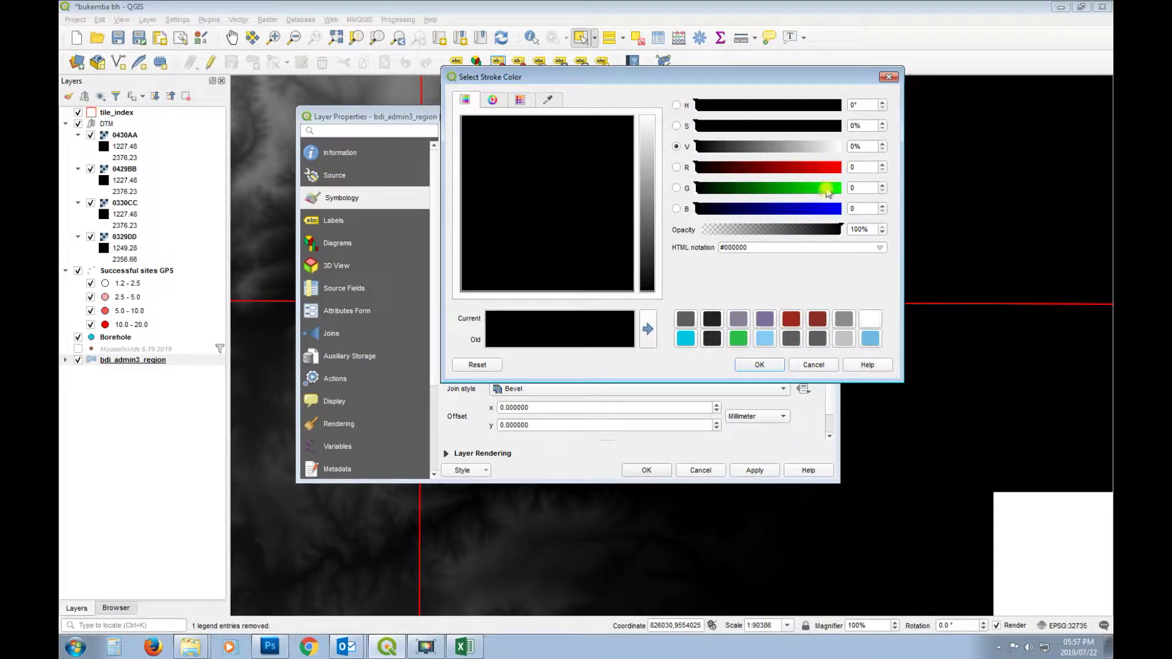
left_click(594, 273)
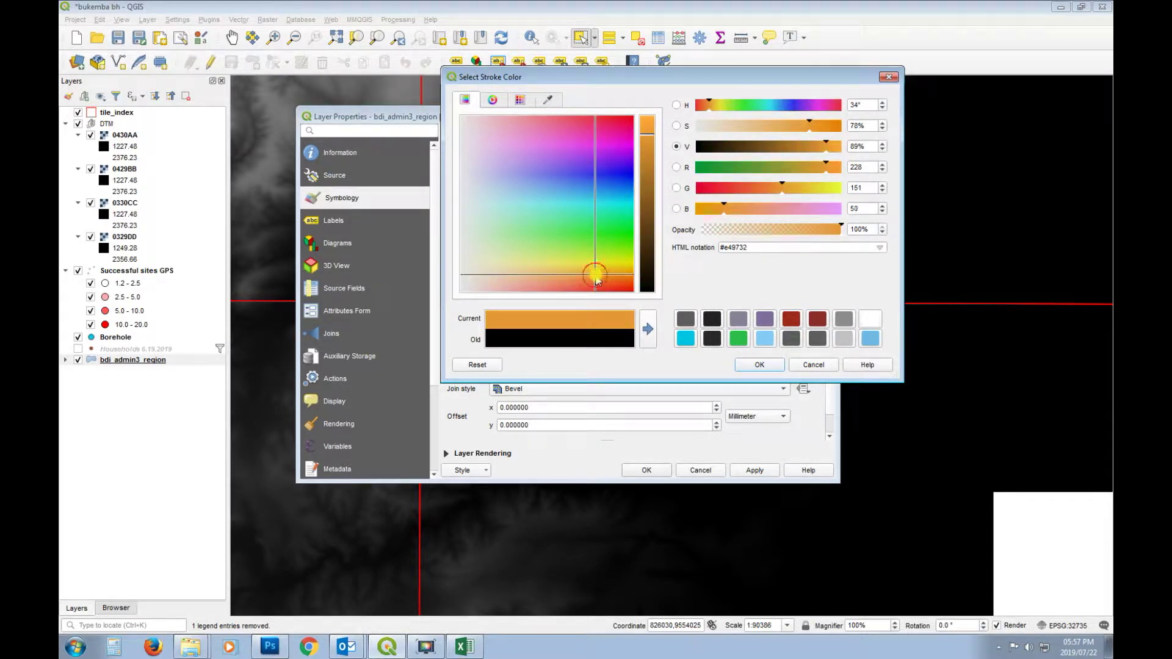
left_click(759, 365)
left_click(763, 469)
left_click(647, 471)
mouse_move(134, 365)
left_mouse_down()
mouse_move(162, 115)
mouse_move(164, 126)
left_mouse_up()
left_click(119, 123)
Step: Rename the bdi_admin3_region layer to Bukemba
right_click(135, 124)
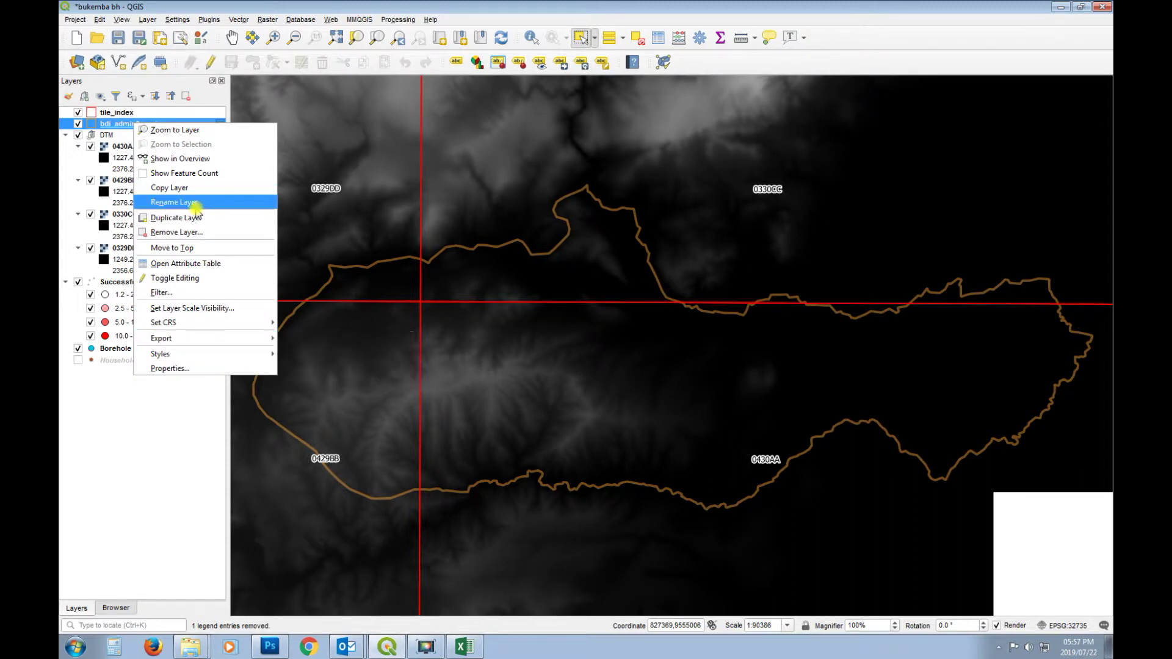
left_click(200, 202)
type("Bukemba")
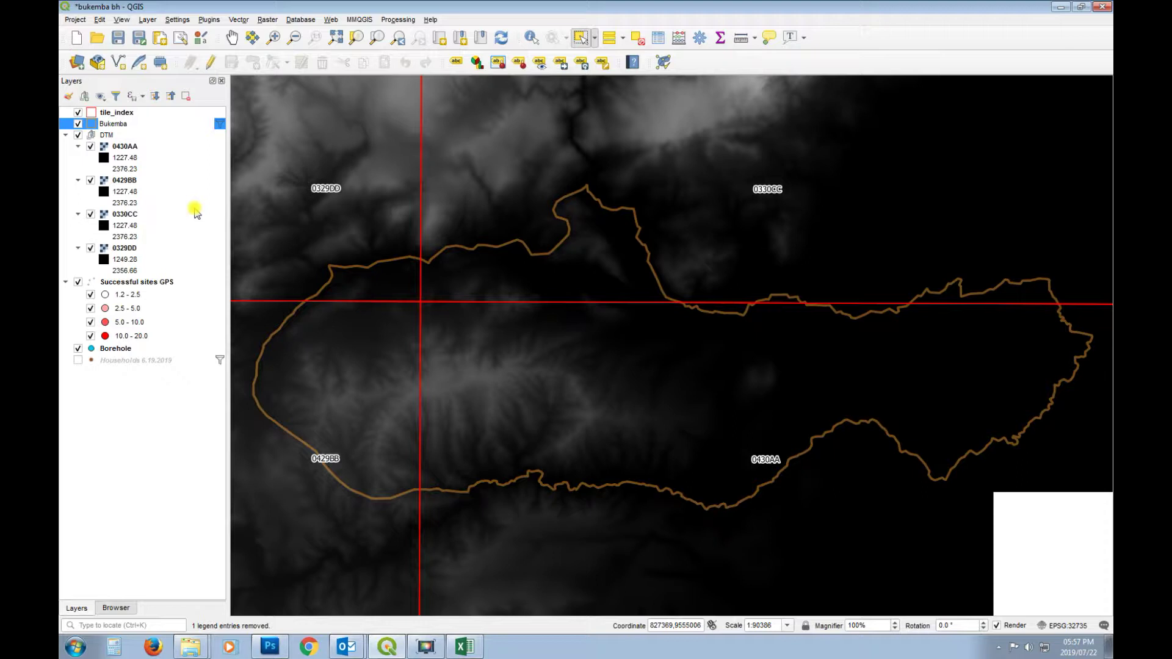
key("Return")
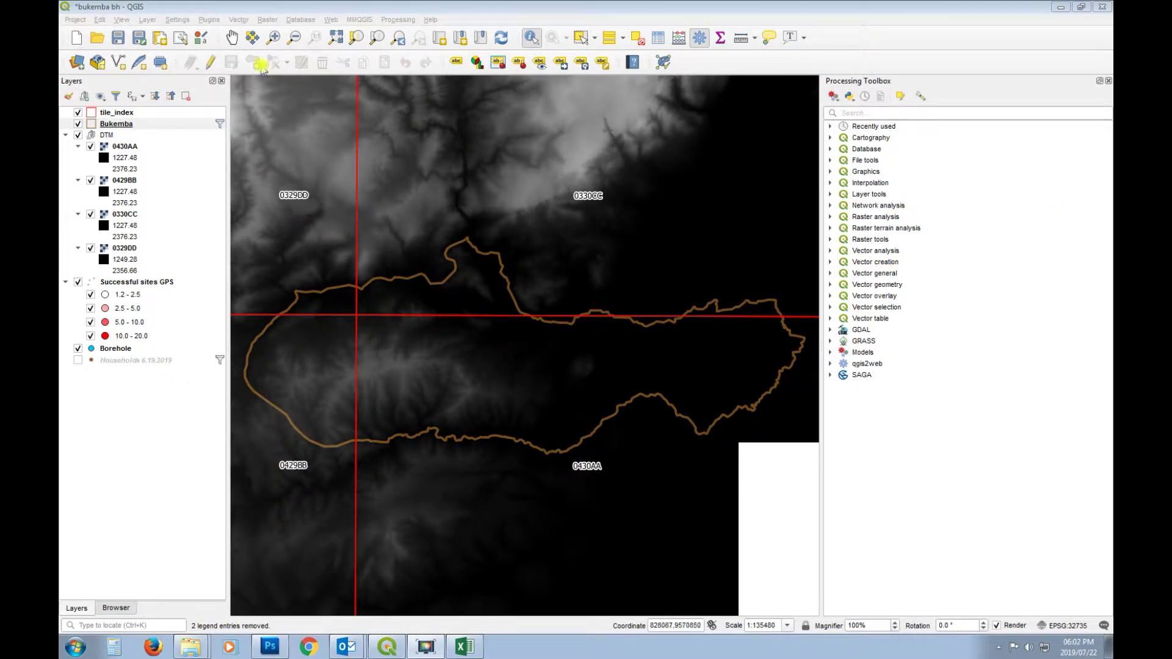
Step: Close the Processing Toolbox and open Raster > Miscellaneous > Merge
left_click(267, 19)
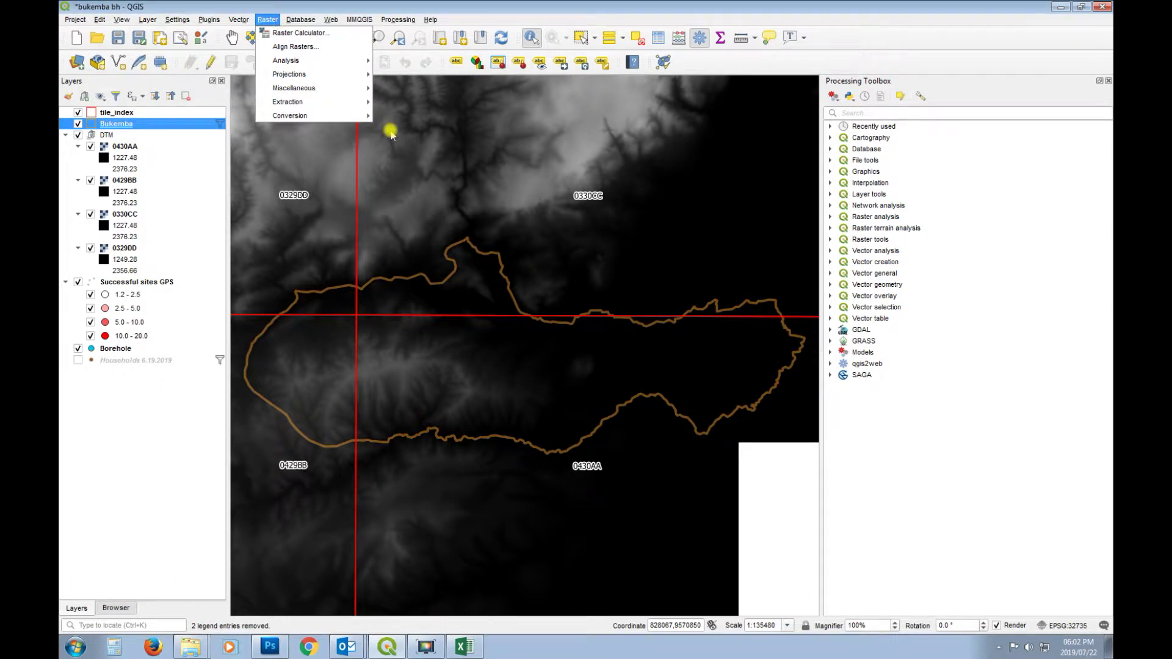
mouse_move(334, 95)
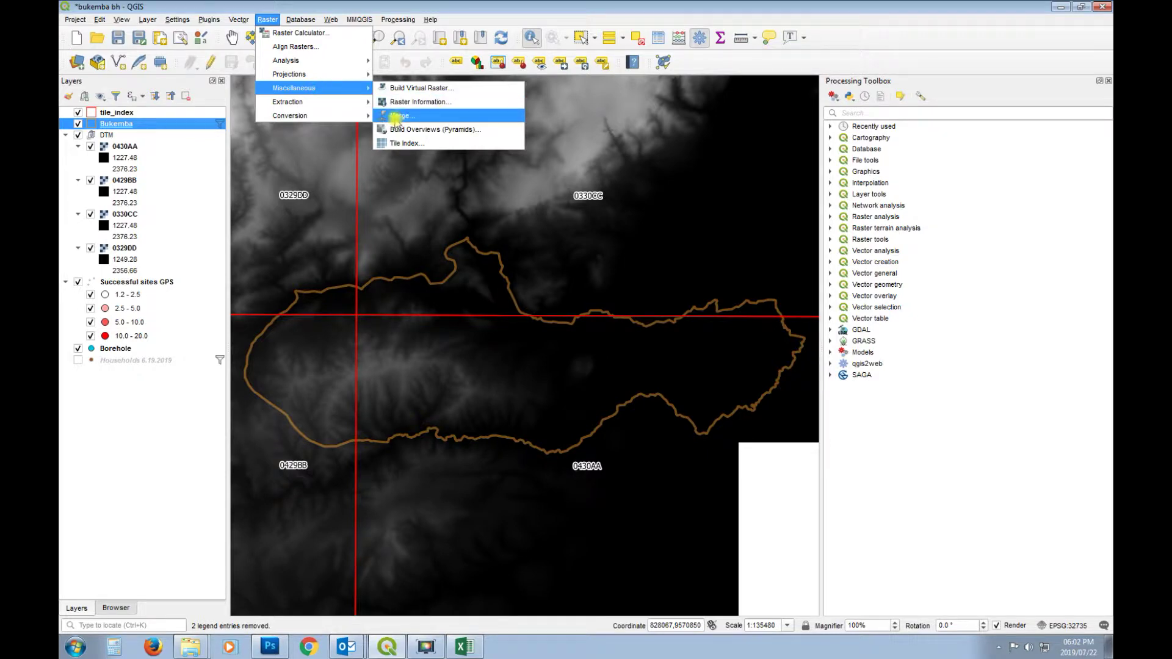
left_click(1107, 80)
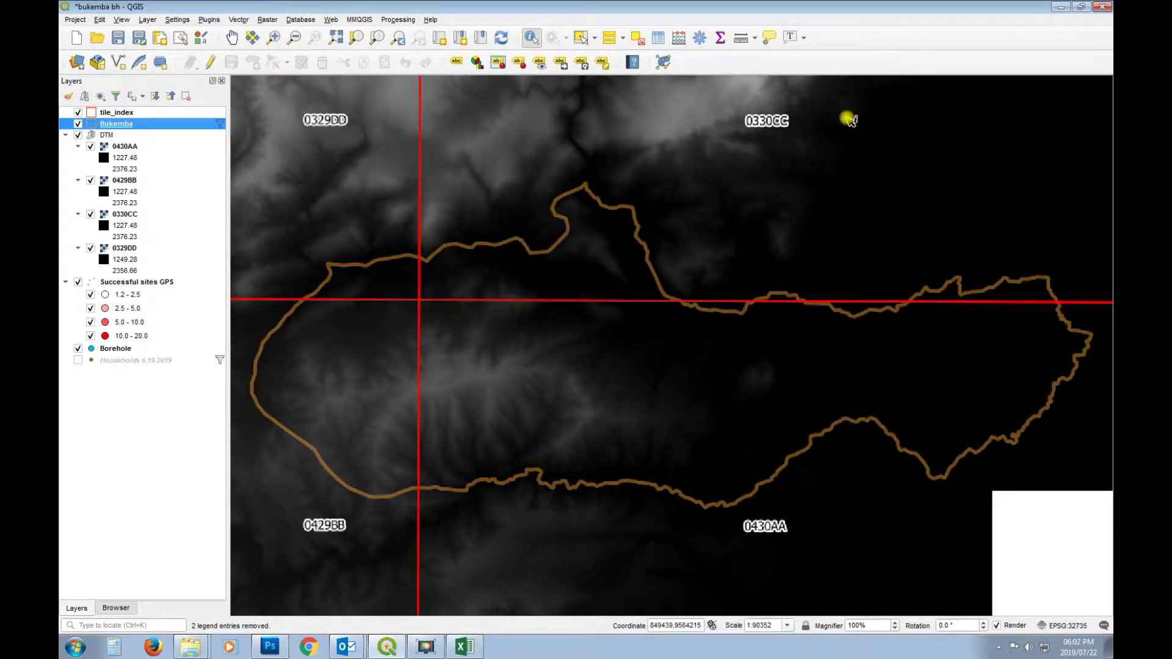
left_click(264, 20)
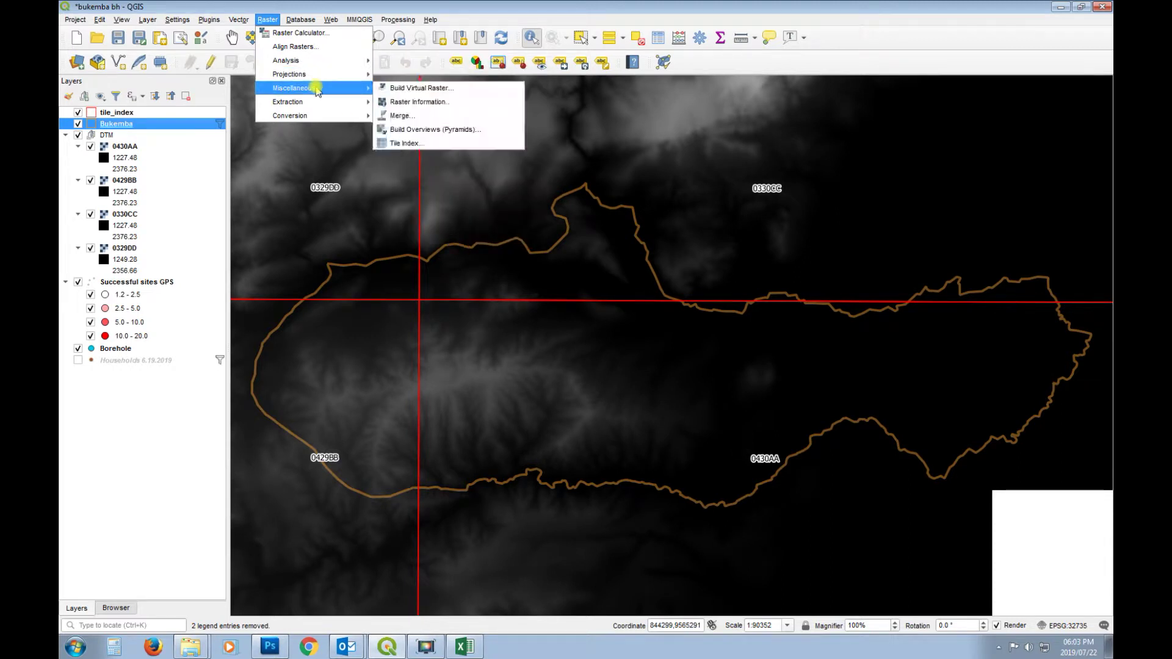
left_click(411, 116)
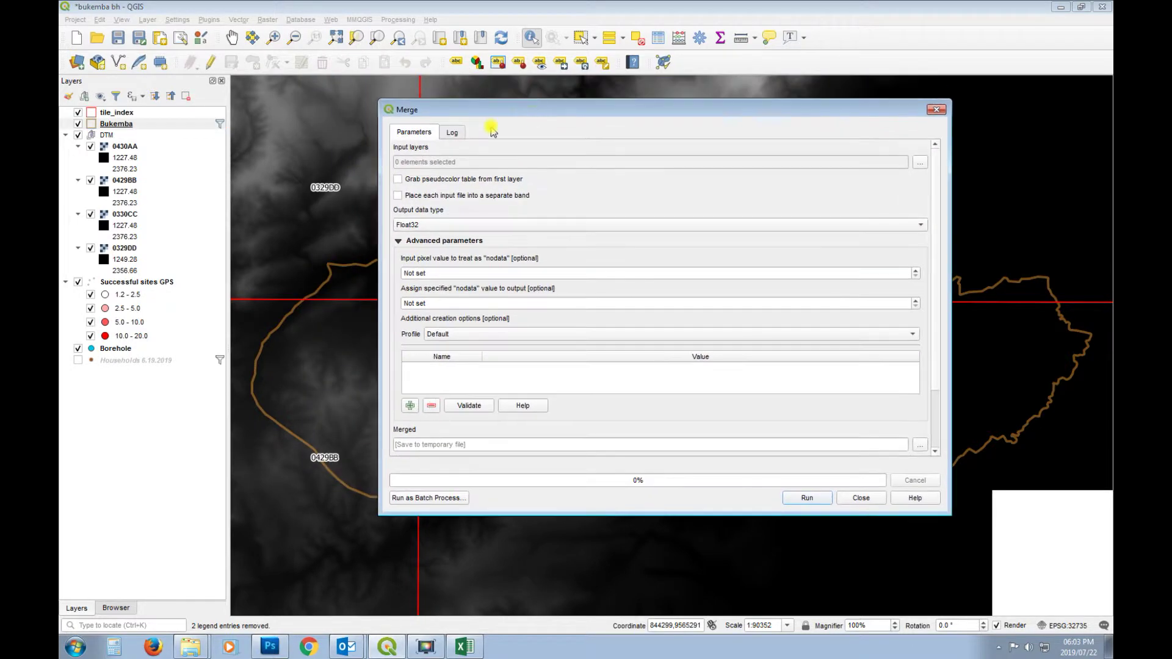
Step: Select all four DEM tiles as the Merge input layers
left_click(919, 163)
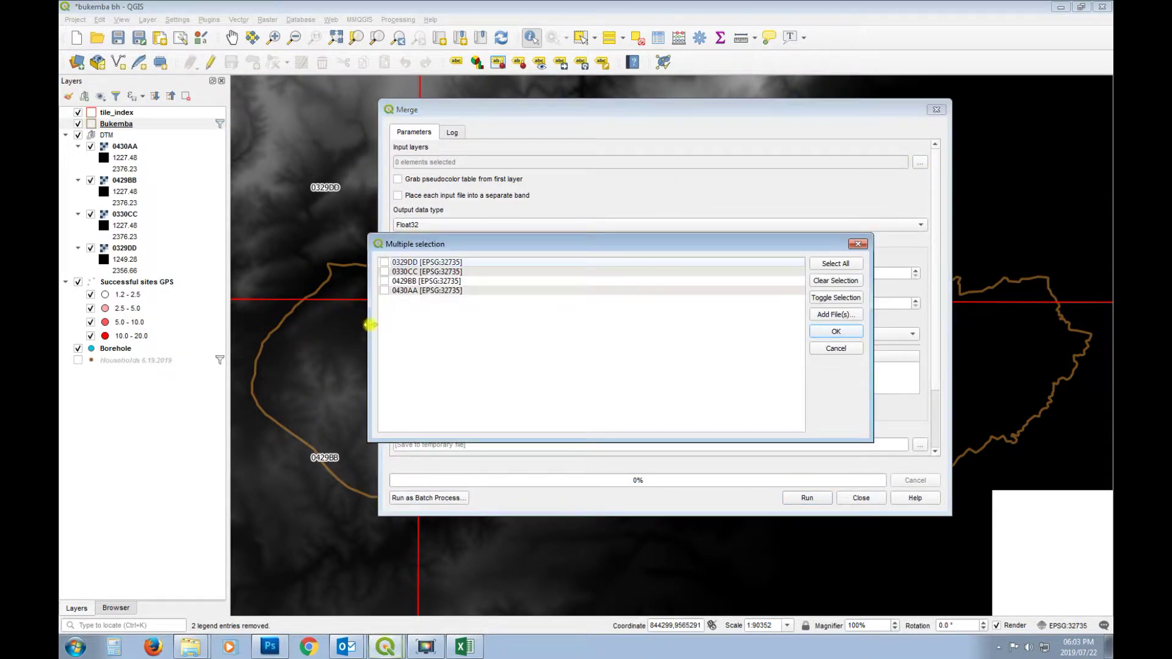
left_click(384, 271)
left_click(384, 281)
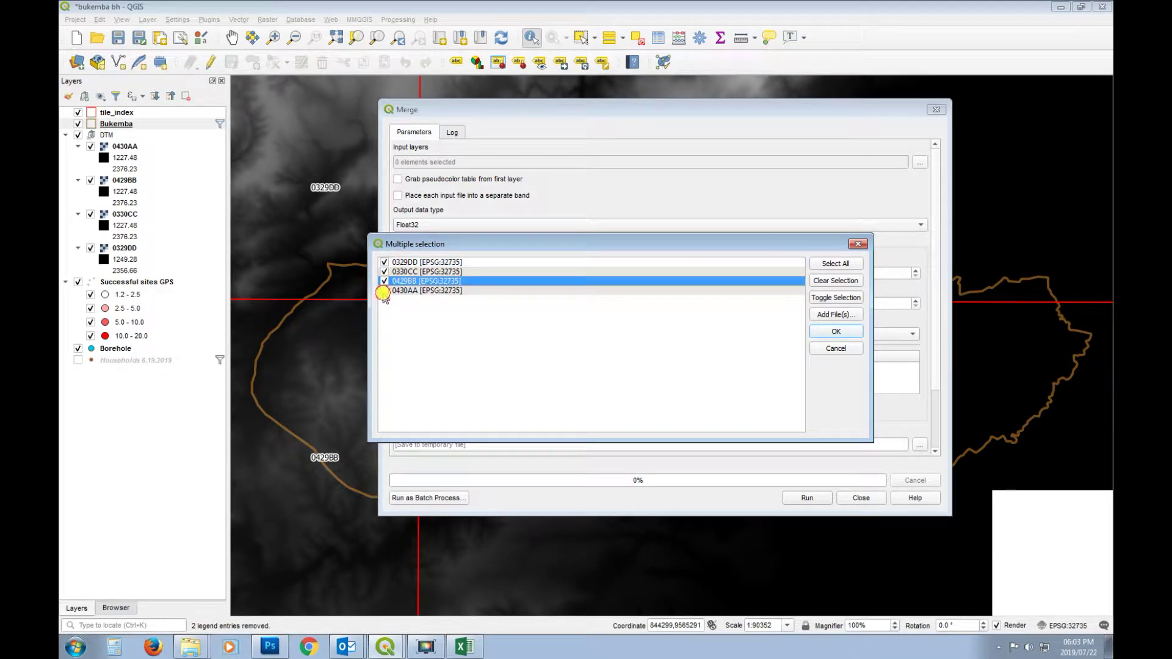
left_click(855, 268)
left_click(846, 331)
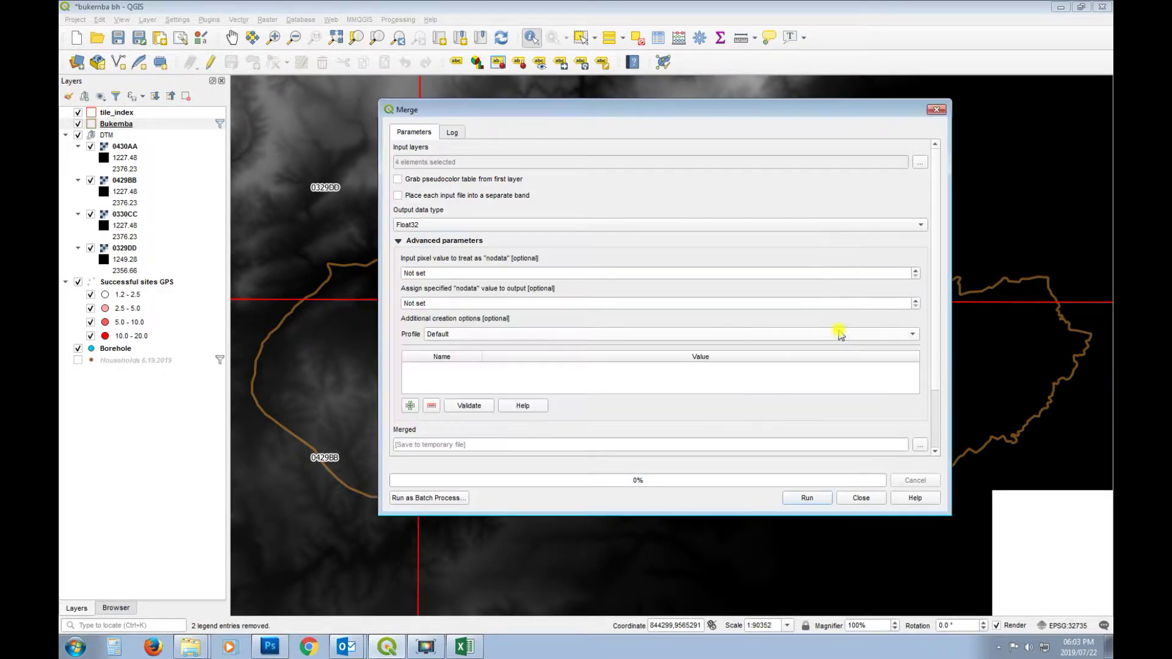
Step: Run the merge with Float32 output, then hide the DTM tile group
left_click(445, 226)
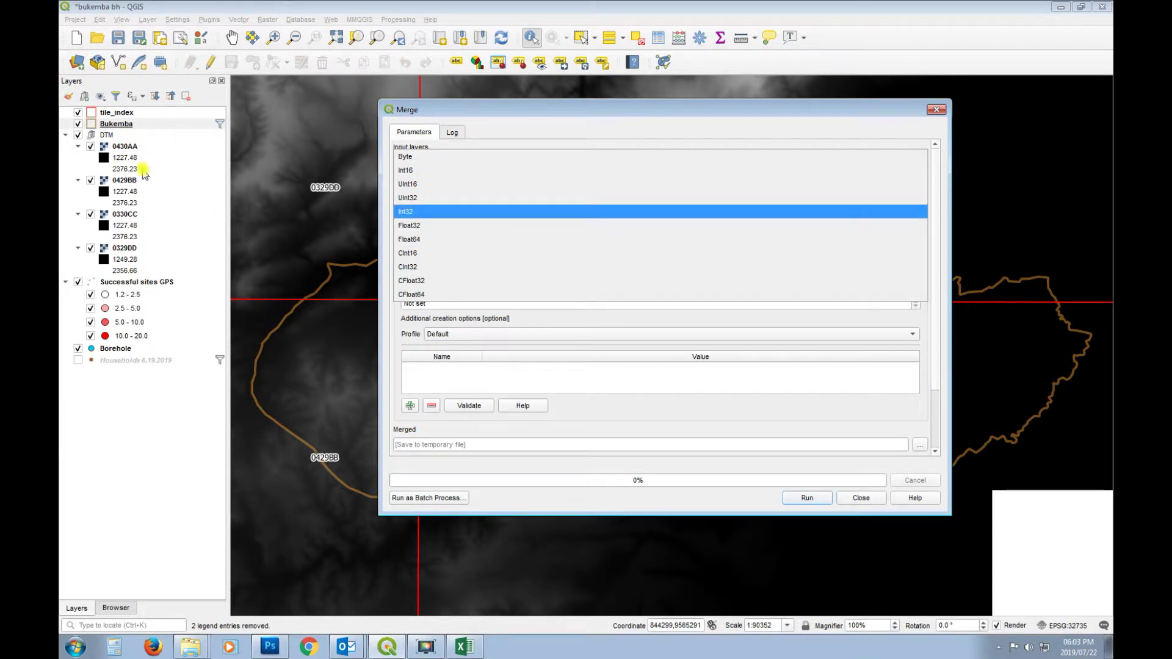
left_click(420, 226)
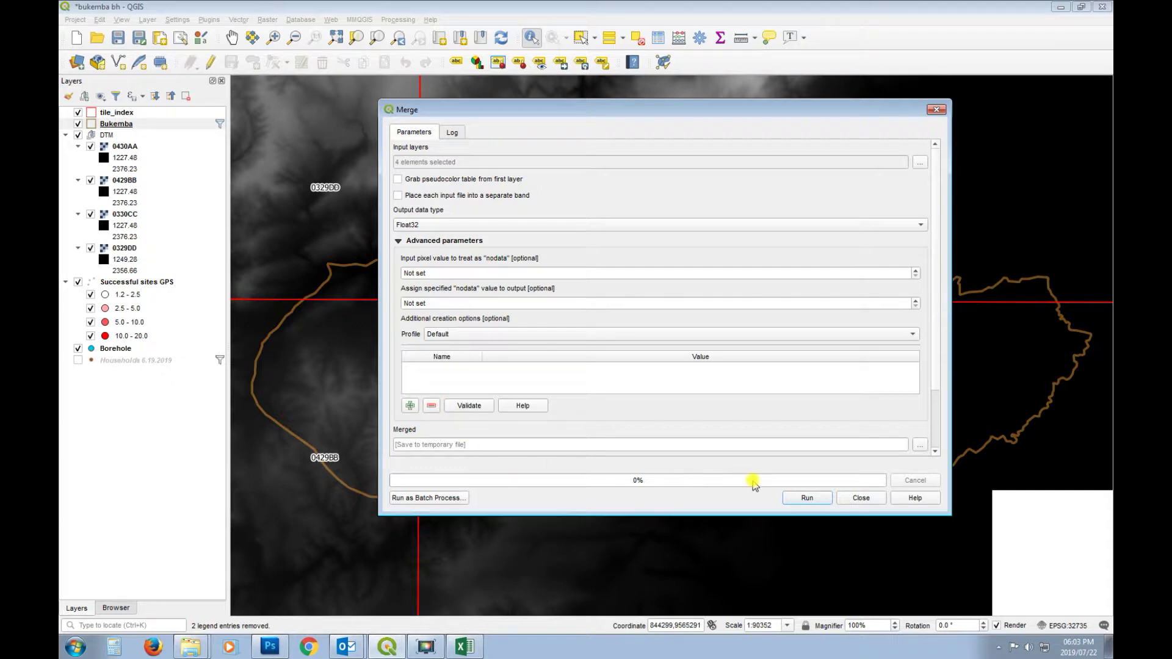
left_click(808, 498)
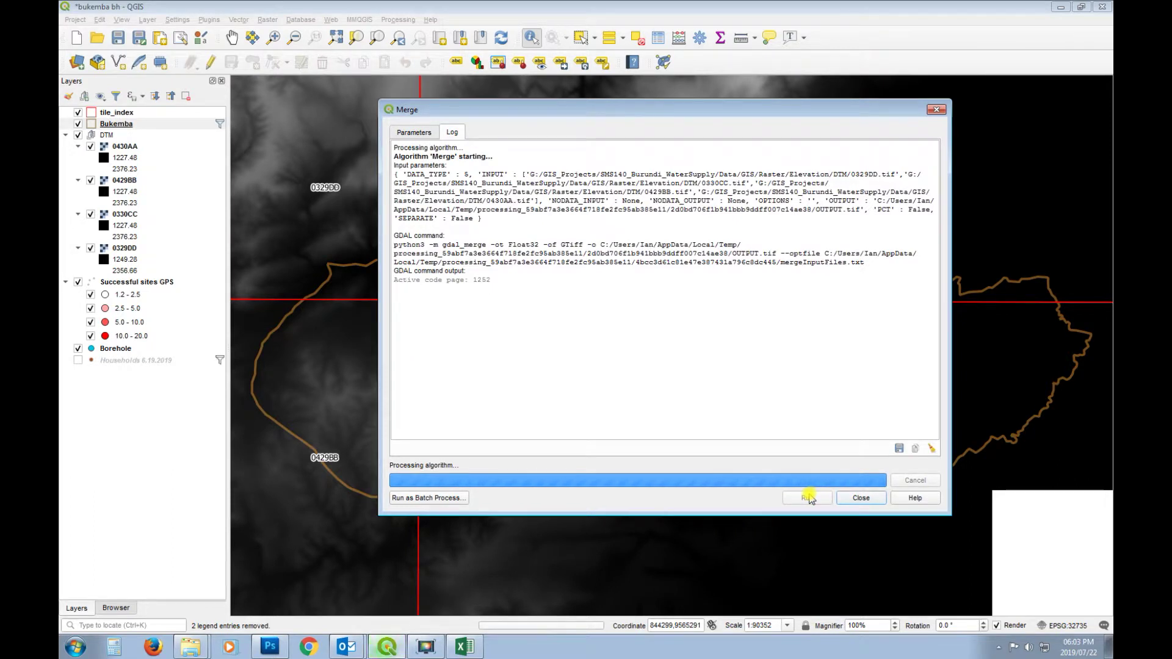
left_click(861, 499)
left_click(78, 169)
Step: Move the Bukemba layer above the Merged raster in the layer list
left_click_drag(114, 158, 116, 120)
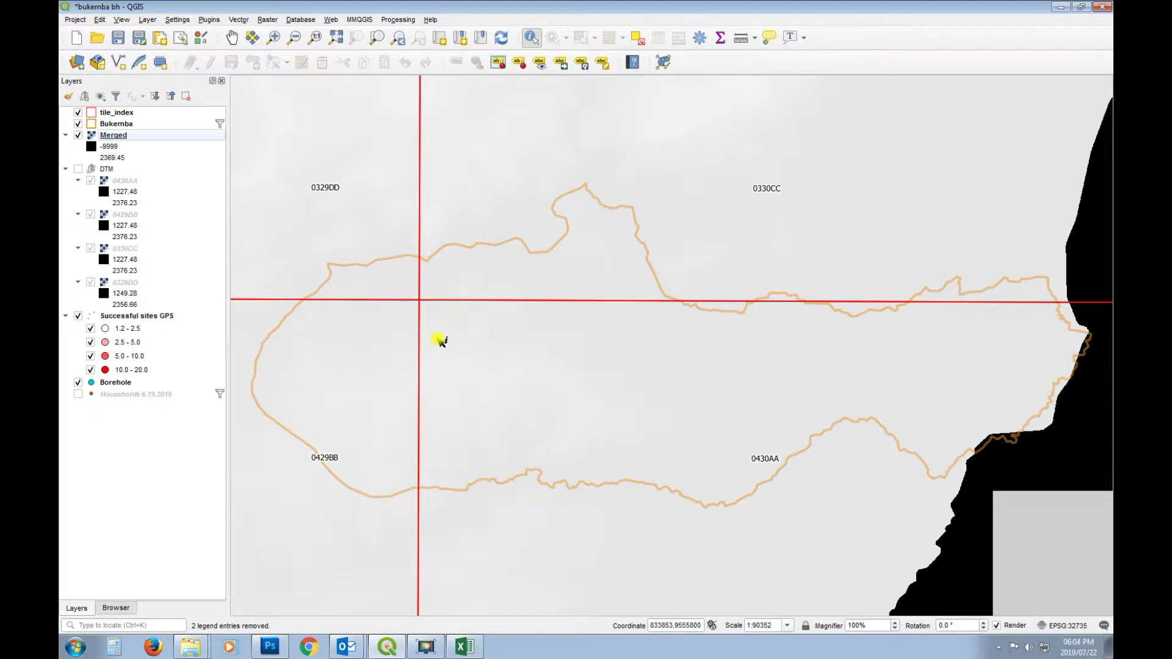
Step: Render Merged as singleband pseudocolor with Min 1200, then hide the tile_index grid
right_click(134, 137)
left_click(222, 336)
left_click(186, 153)
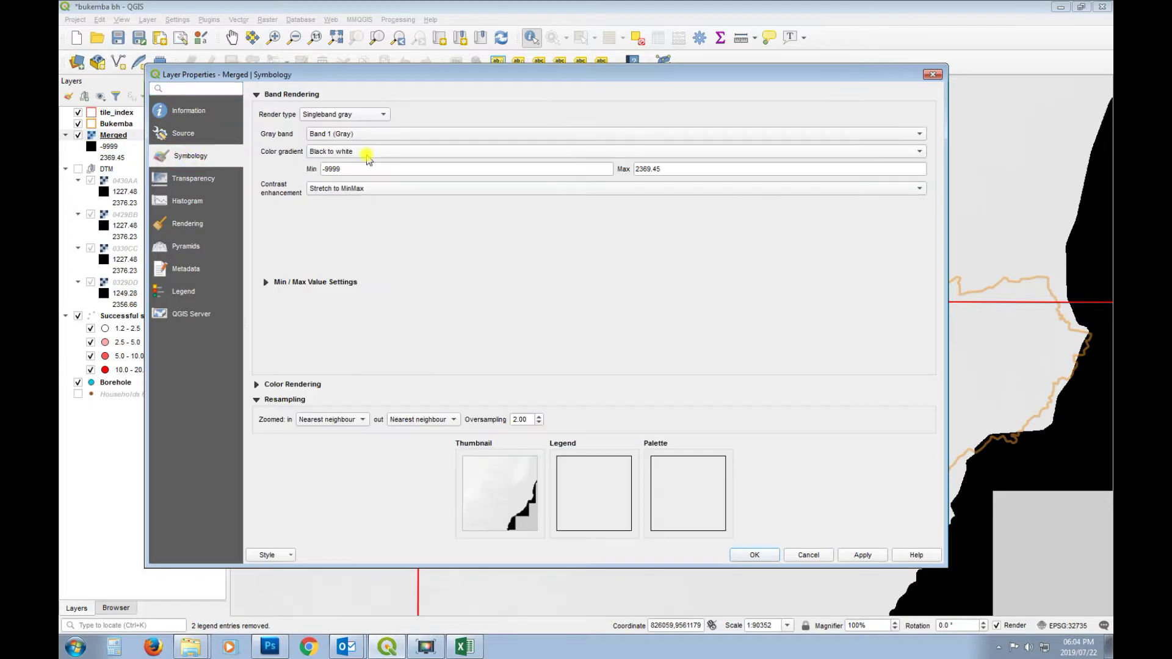
left_click(382, 116)
left_click(352, 135)
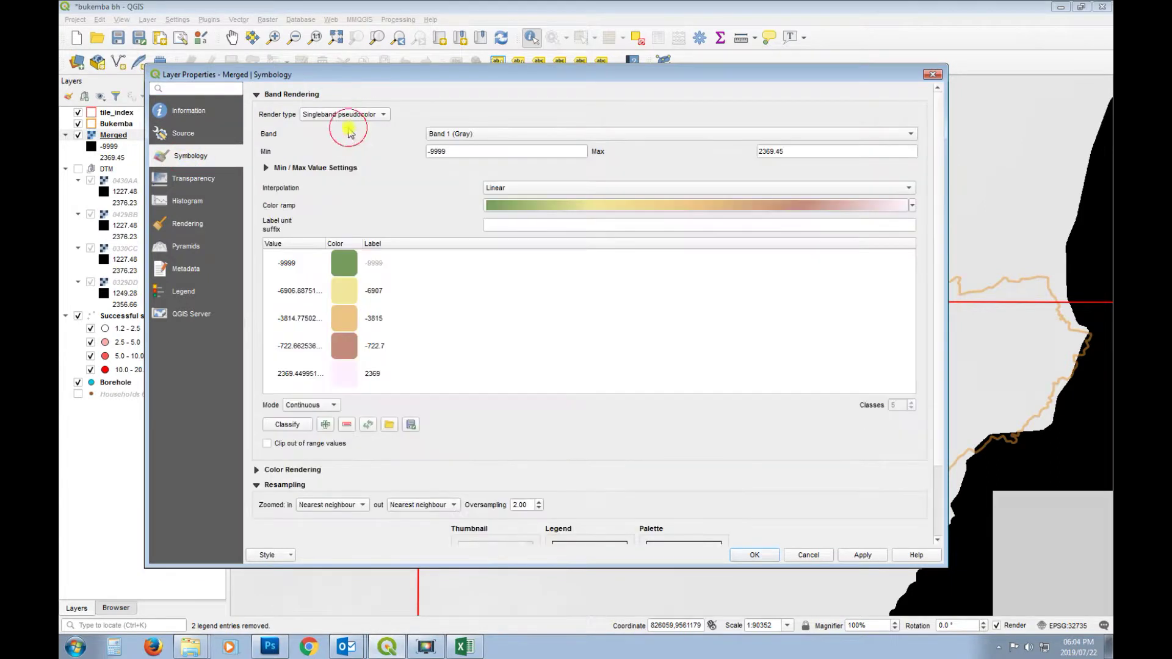
double_click(464, 150)
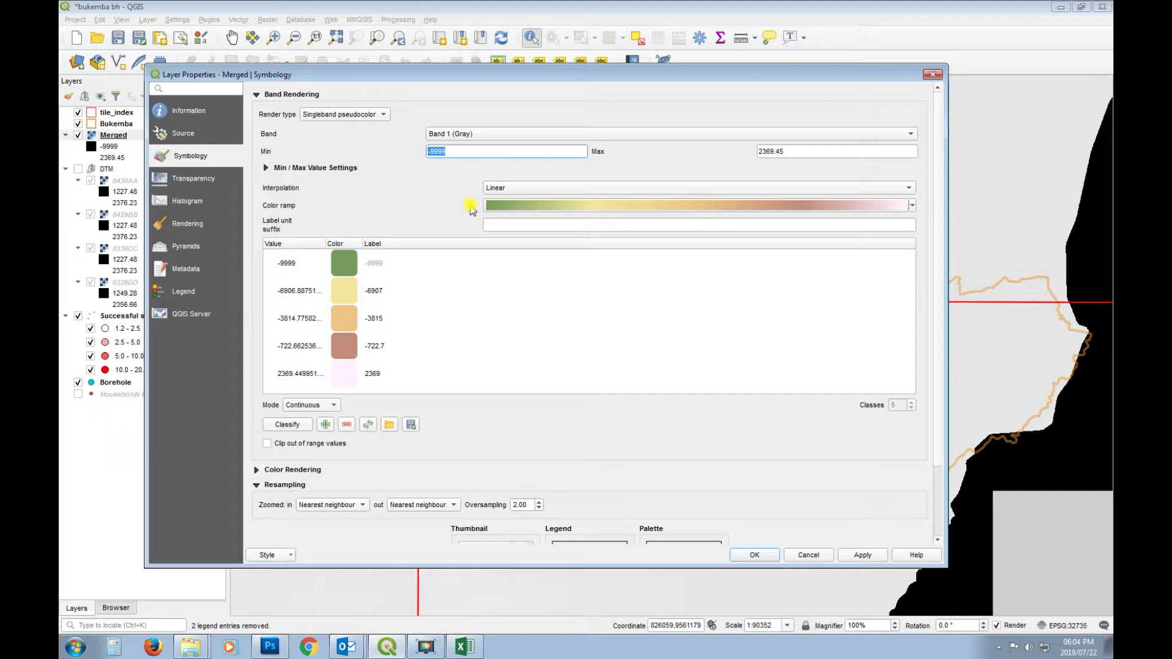
type("1200")
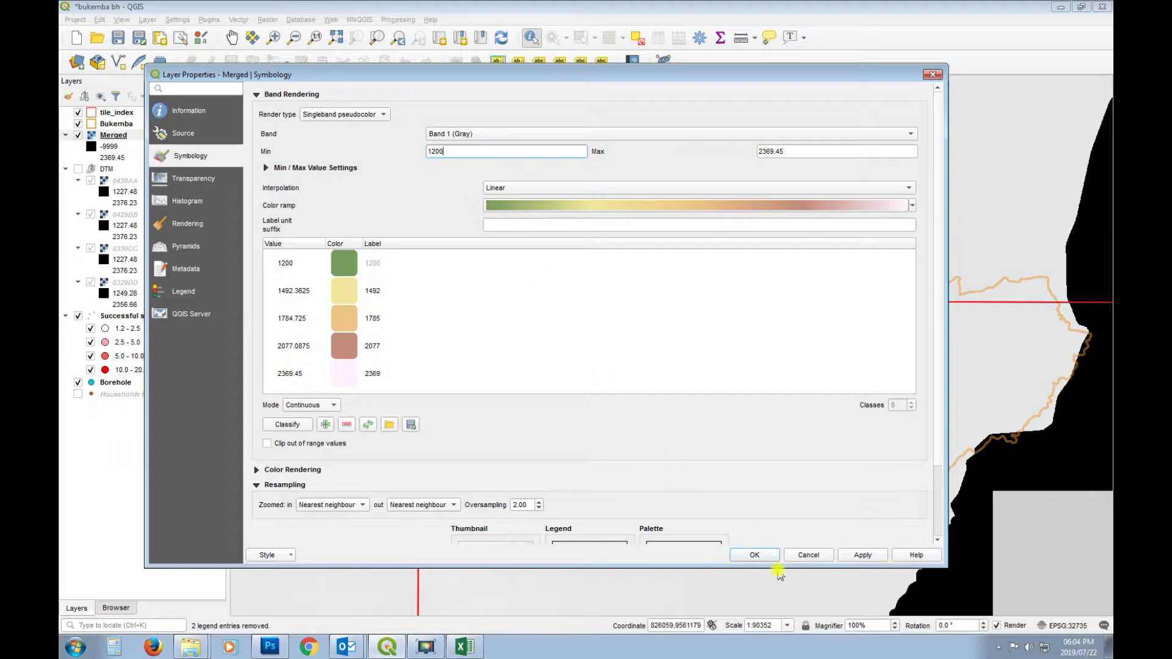
left_click(858, 555)
left_click(755, 555)
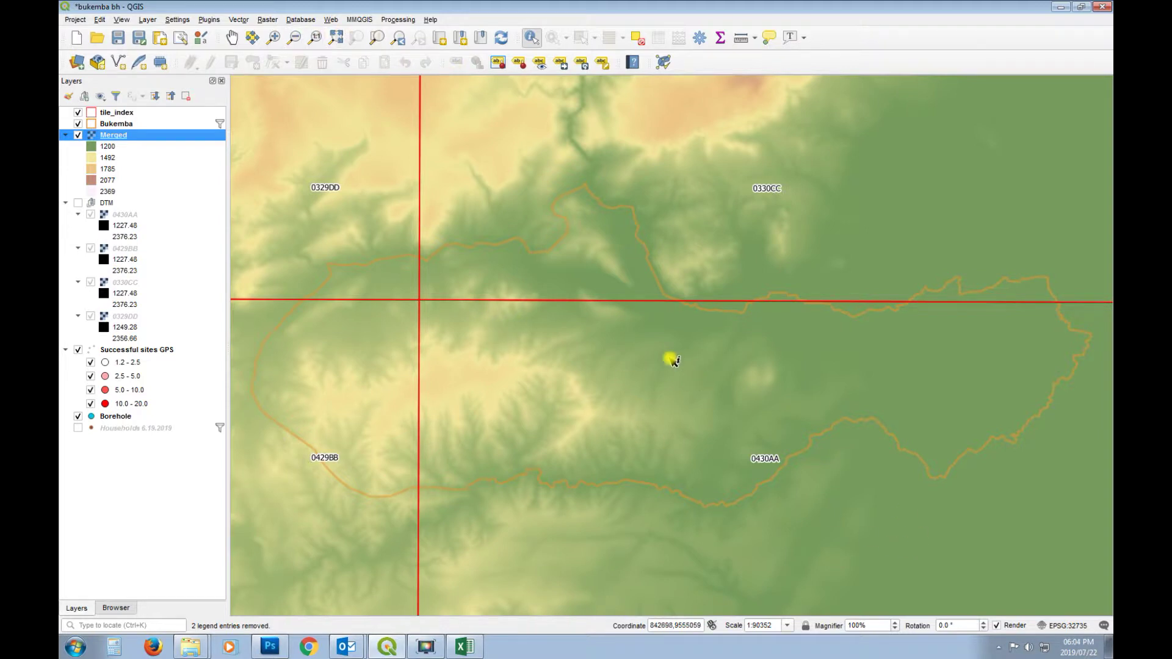
left_click(77, 113)
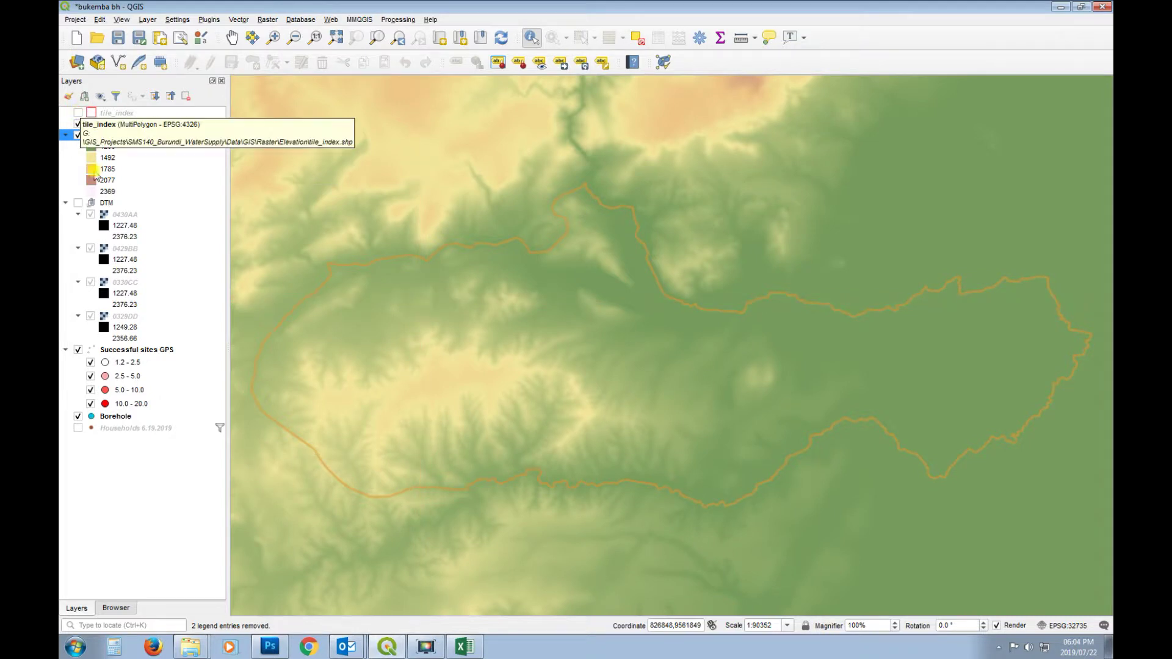